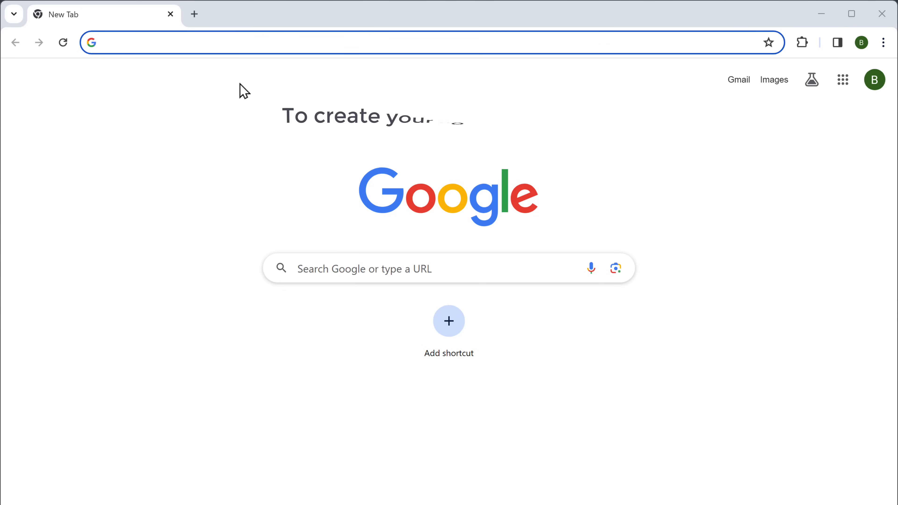
# Go to YouTube and sign in with the Google account's email and password
pyautogui.write('youtube.com')
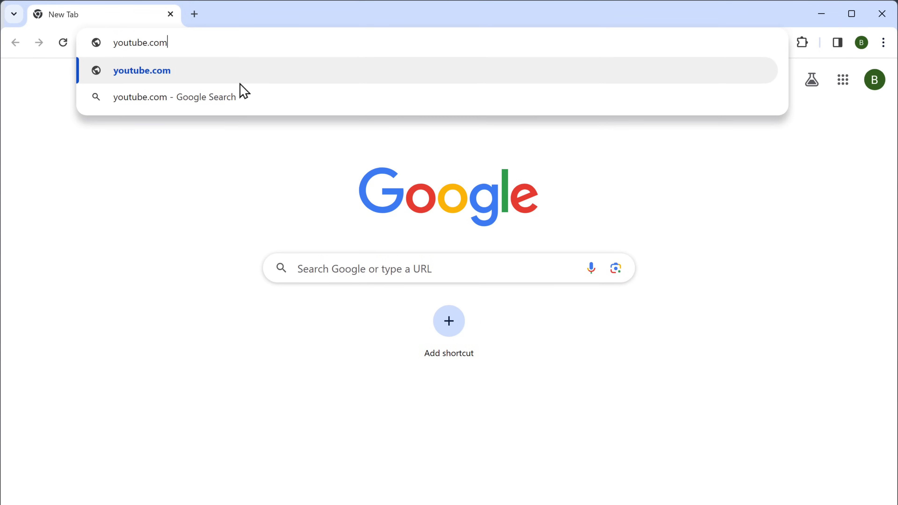
pyautogui.press('Return')
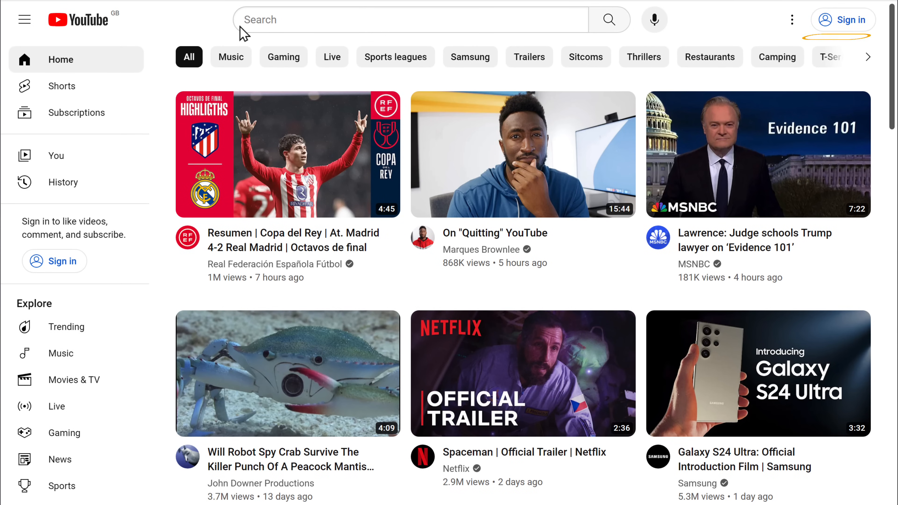
pyautogui.click(847, 28)
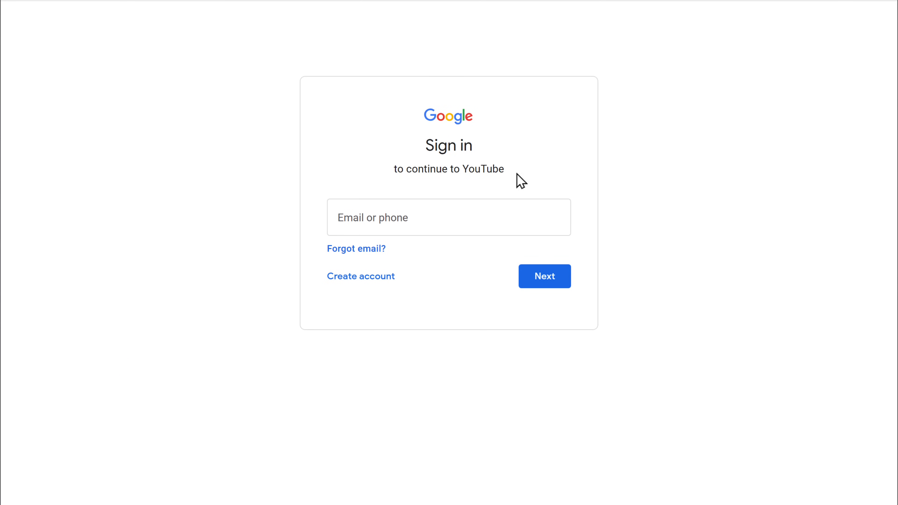
pyautogui.click(416, 218)
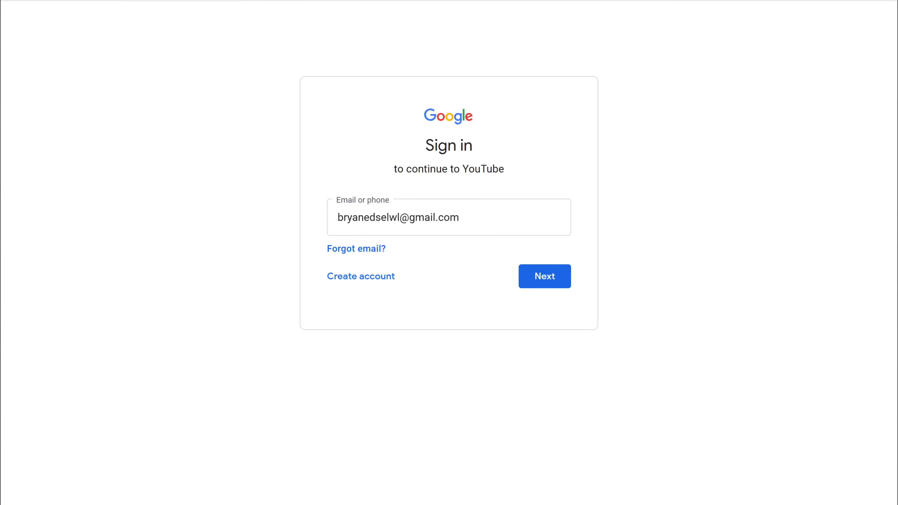
pyautogui.click(546, 282)
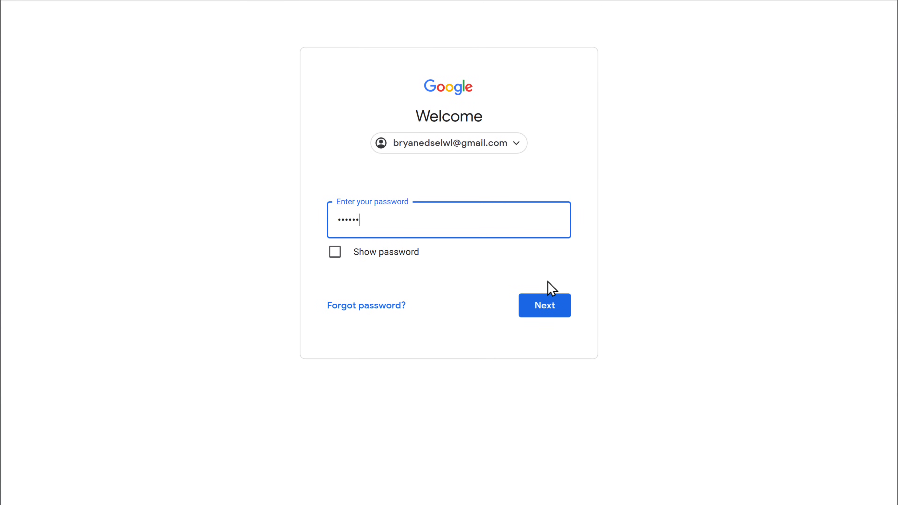
pyautogui.click(546, 307)
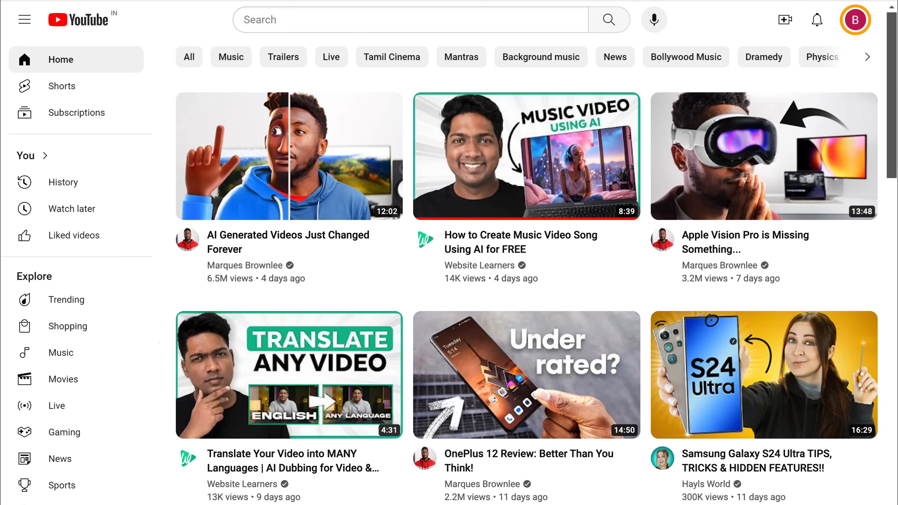
# Choose Create a channel from the YouTube account menu
pyautogui.click(856, 21)
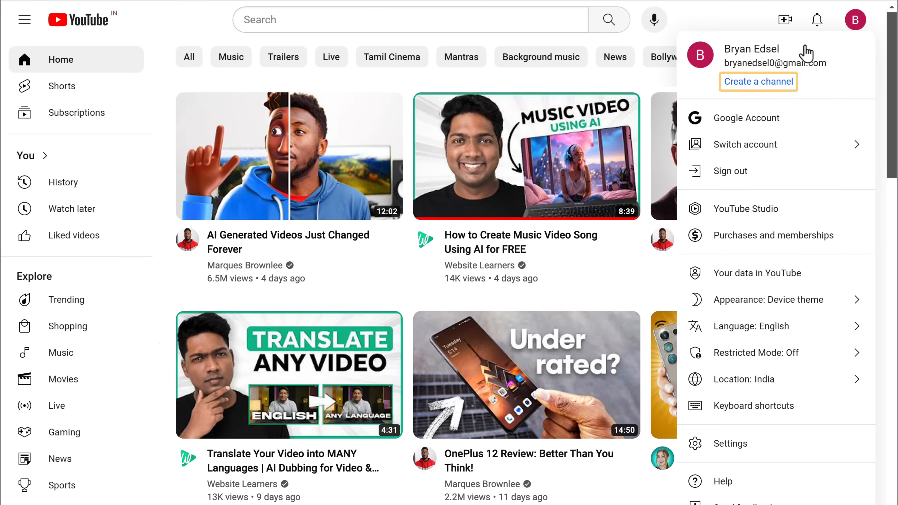
pyautogui.click(743, 85)
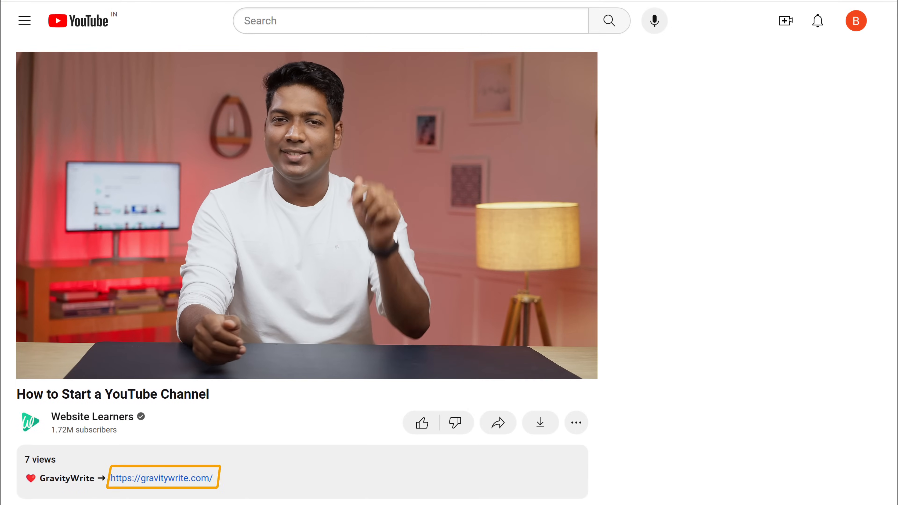
# Open GravityWrite and enter company name Cooking, topics Cooking and Culinary, and the target audience
pyautogui.click(173, 482)
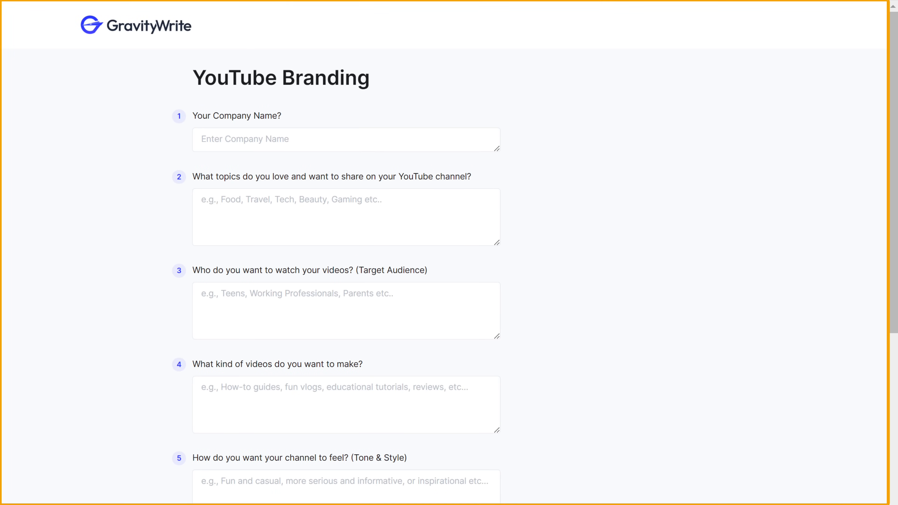
pyautogui.click(346, 140)
pyautogui.write('Cooking')
pyautogui.click(346, 200)
pyautogui.write('Cooking and Culinary')
pyautogui.click(346, 293)
pyautogui.write('Who needs easy recipes for busy days, advanced techniques for enthusiasts and various yummy recipes for different tastes and special moments.')
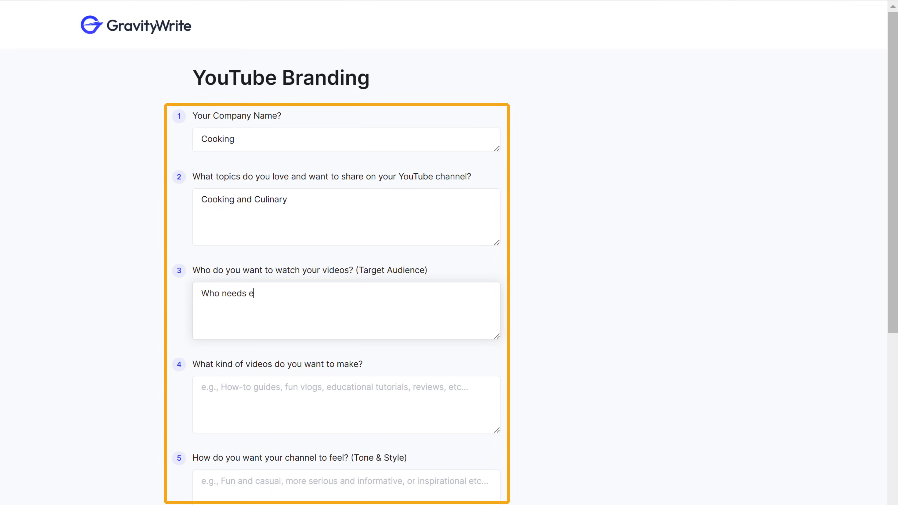
# Describe the easy-recipe video types, set tone to Fun and Casual, and save the branding form
pyautogui.click(346, 387)
pyautogui.write('Video that are easy to follow with yummy recipes for everyday cooking, fun cooking challenges and tips for making special dishes.')
pyautogui.click(347, 485)
pyautogui.write('Fun and Casual')
pyautogui.scroll(-3, 346, 283)
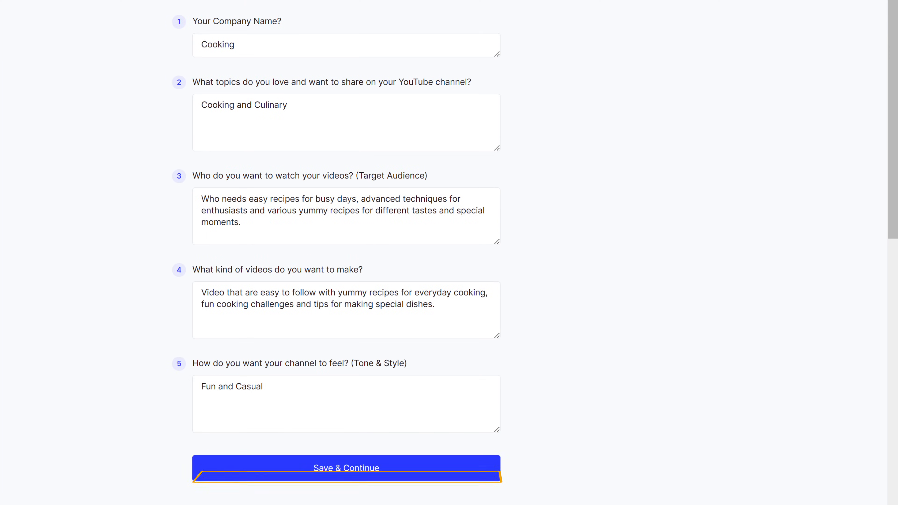
pyautogui.click(340, 472)
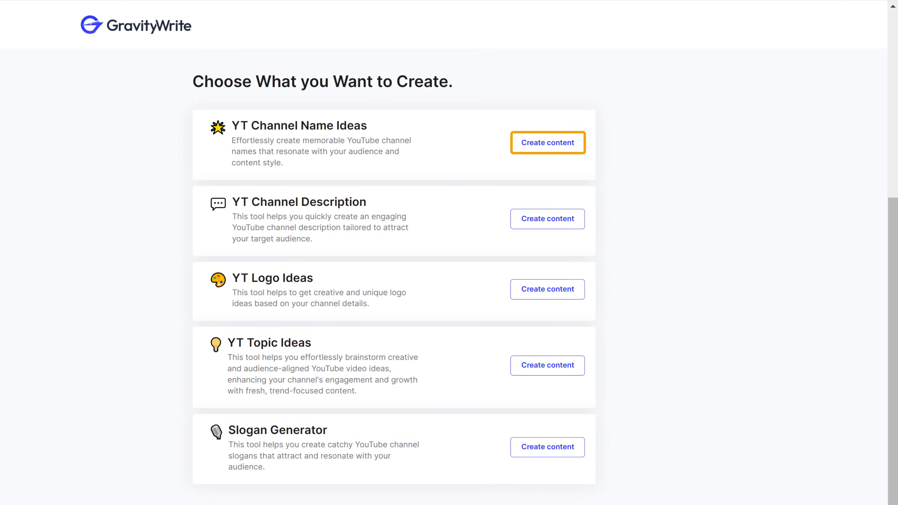
# Generate YT channel name ideas and copy the name EasyEats
pyautogui.click(549, 147)
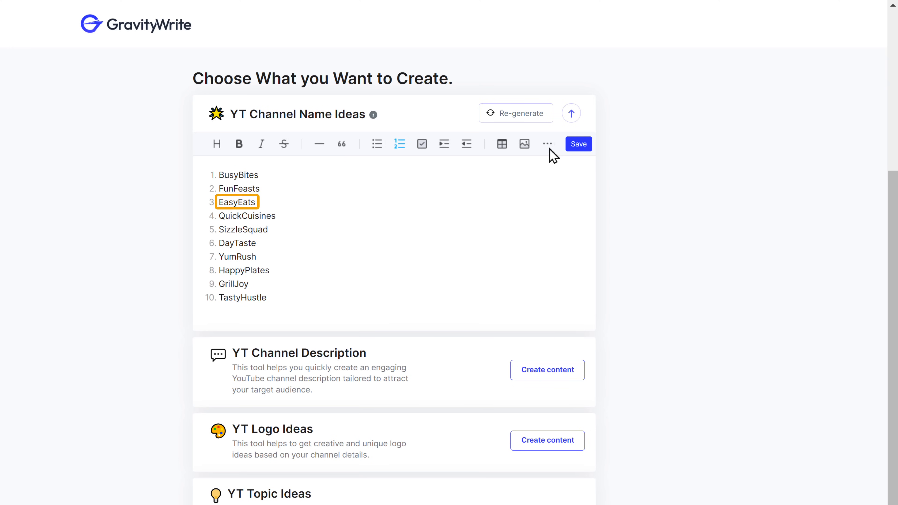
pyautogui.rightClick(256, 202)
pyautogui.click(295, 265)
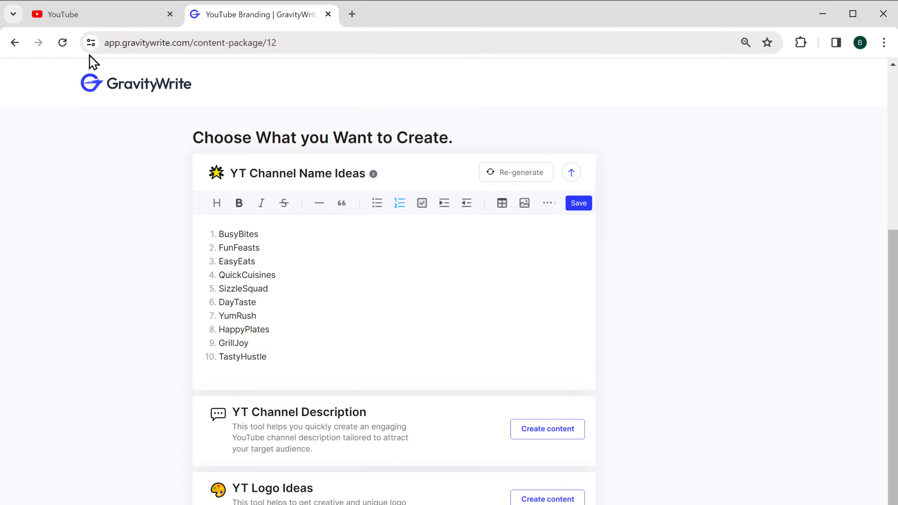
# Replace the YouTube channel Name field text with the pasted name EasyEats
pyautogui.click(63, 21)
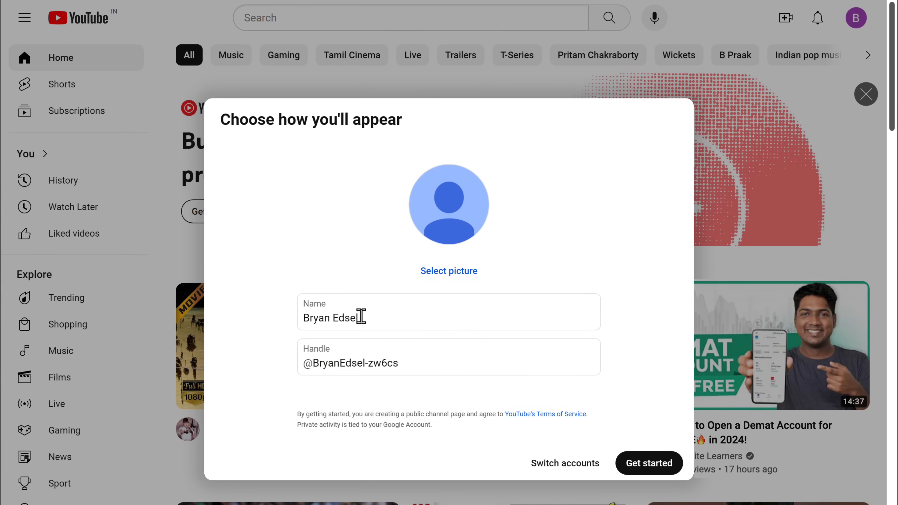
pyautogui.moveTo(338, 316); pyautogui.dragTo(298, 318)
pyautogui.rightClick(298, 317)
pyautogui.click(328, 105)
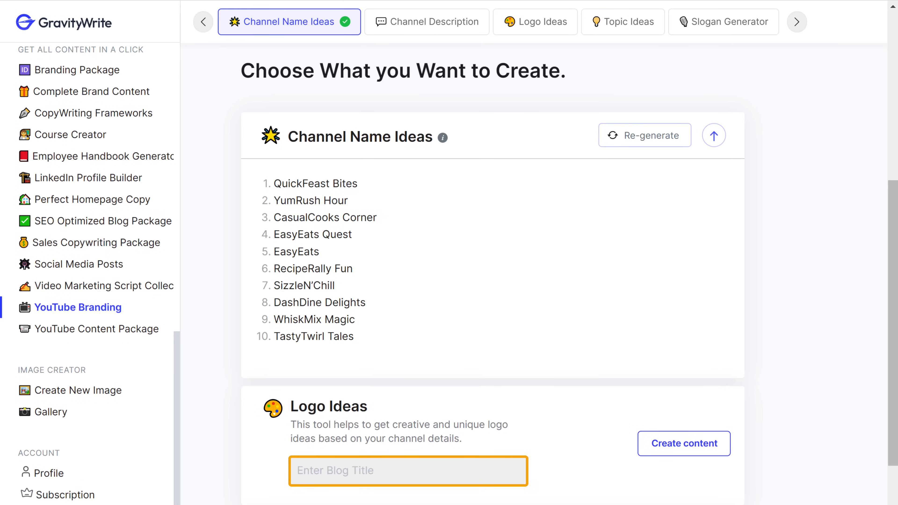
# Paste EasyEats into the Logo Ideas title field and generate logo ideas
pyautogui.click(322, 252)
pyautogui.rightClick(272, 252)
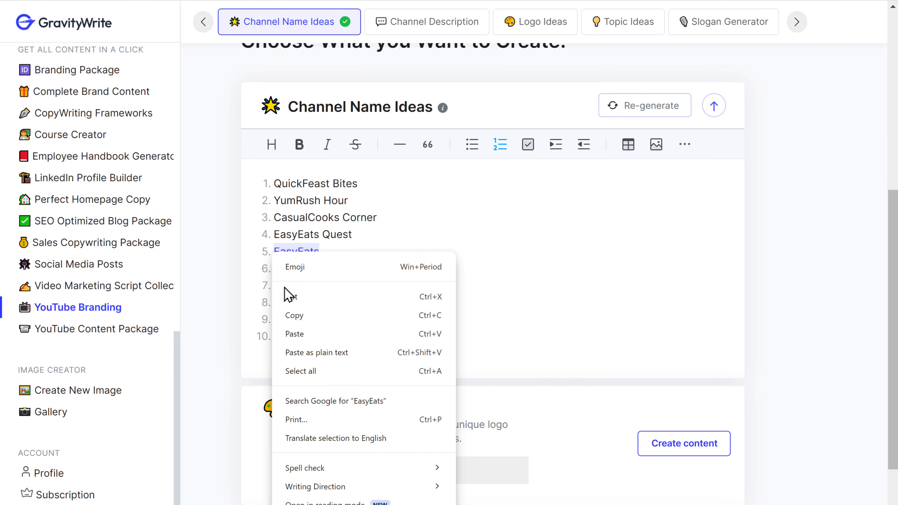
pyautogui.click(296, 321)
pyautogui.rightClick(379, 464)
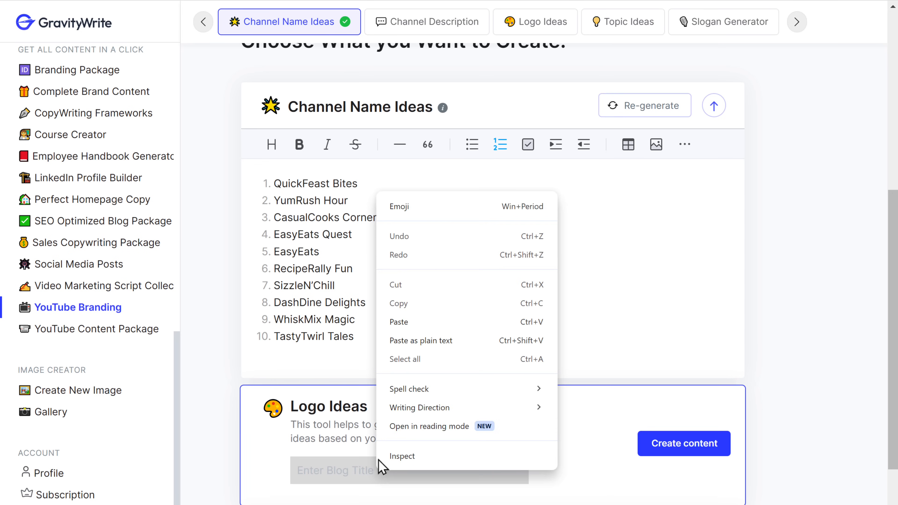
pyautogui.click(401, 322)
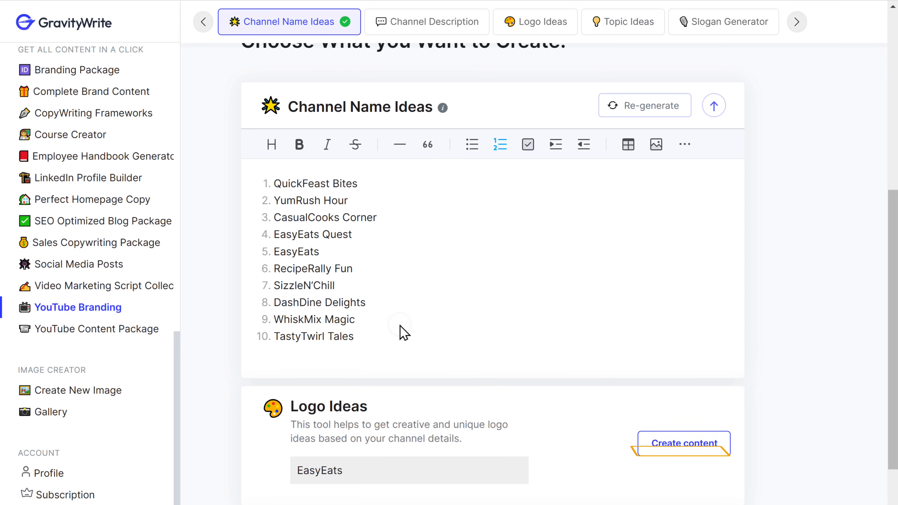
pyautogui.click(667, 450)
# Copy the full Logo Idea 3 mascot-logo description
pyautogui.scroll(-10, 672, 390)
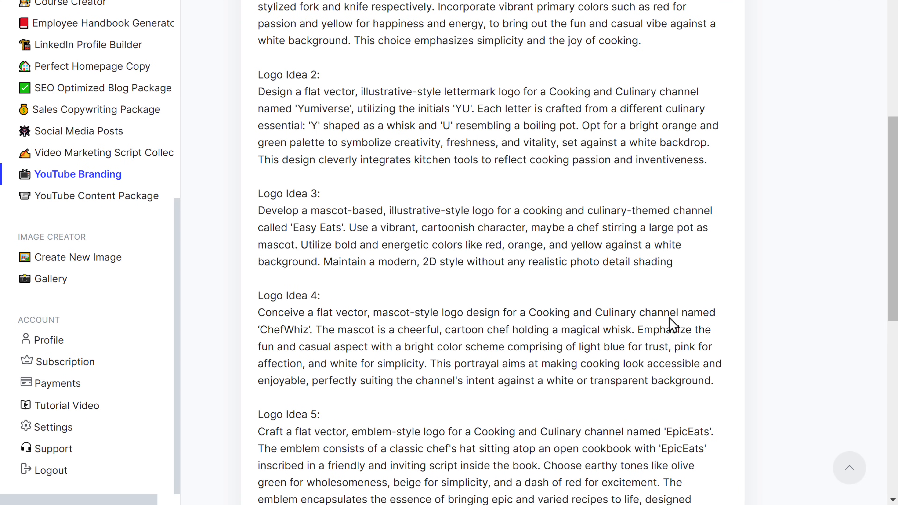
pyautogui.moveTo(670, 261); pyautogui.dragTo(260, 214)
pyautogui.rightClick(261, 216)
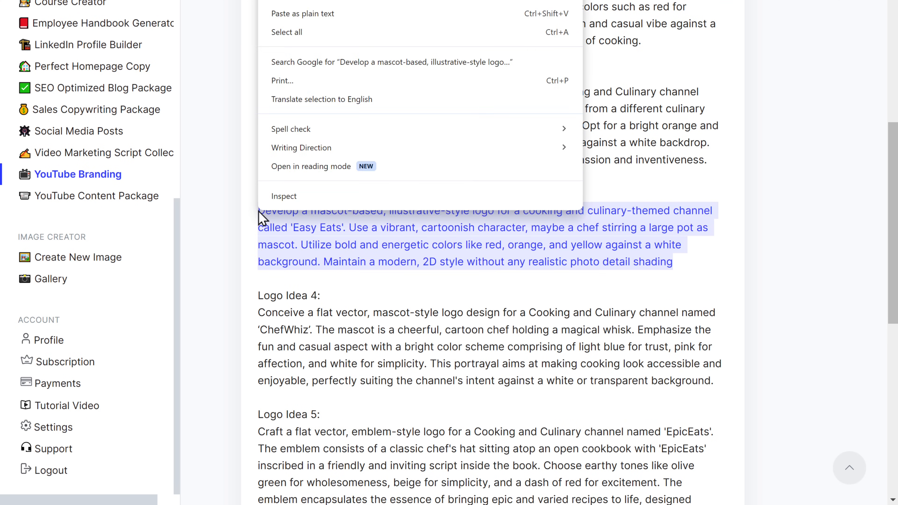
pyautogui.click(280, 105)
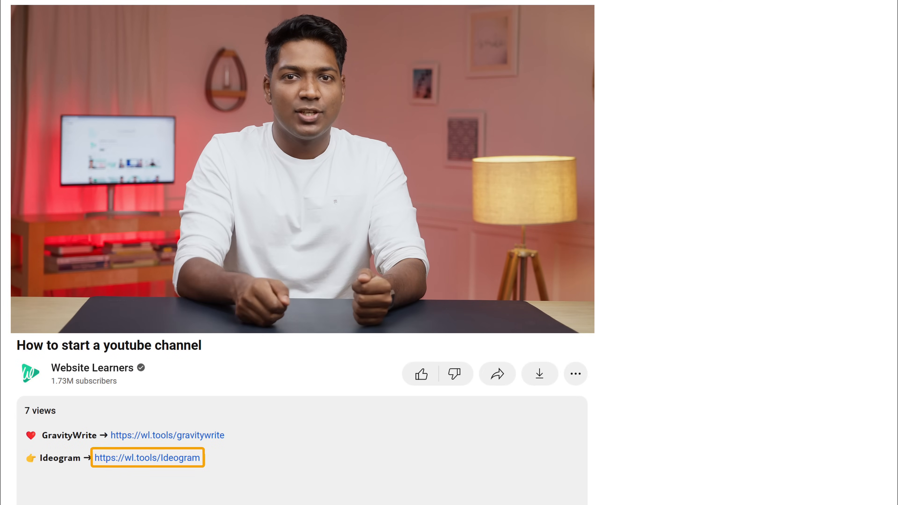
# Generate Easy Eats logos in Ideogram from the Logo Idea 3 prompt and download the third one
pyautogui.click(171, 460)
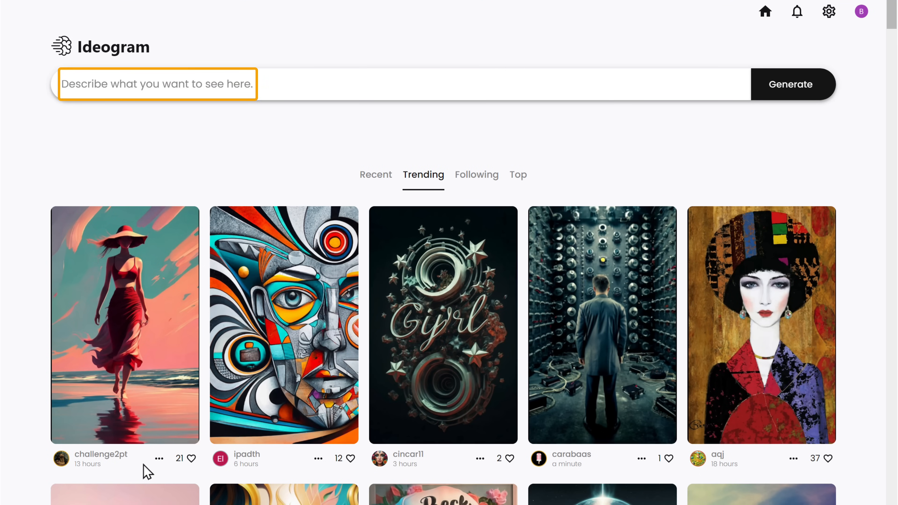
pyautogui.rightClick(251, 85)
pyautogui.click(274, 217)
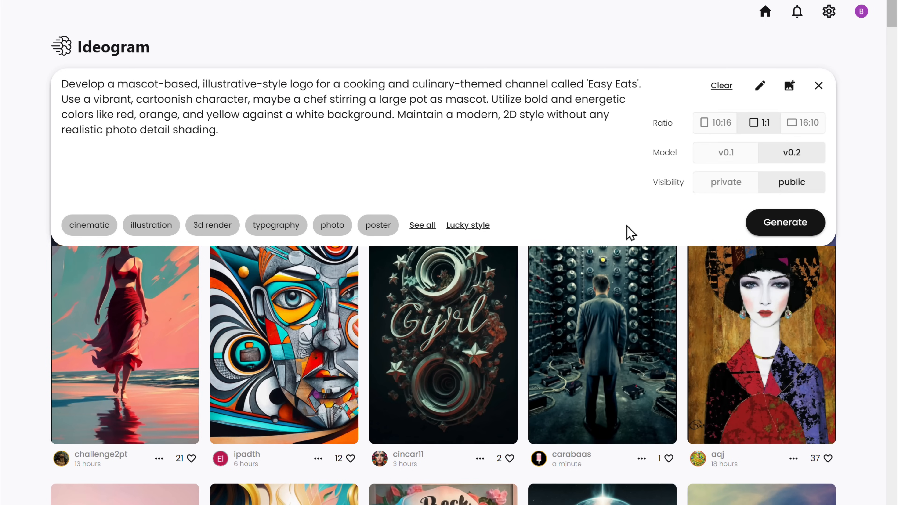
pyautogui.click(783, 230)
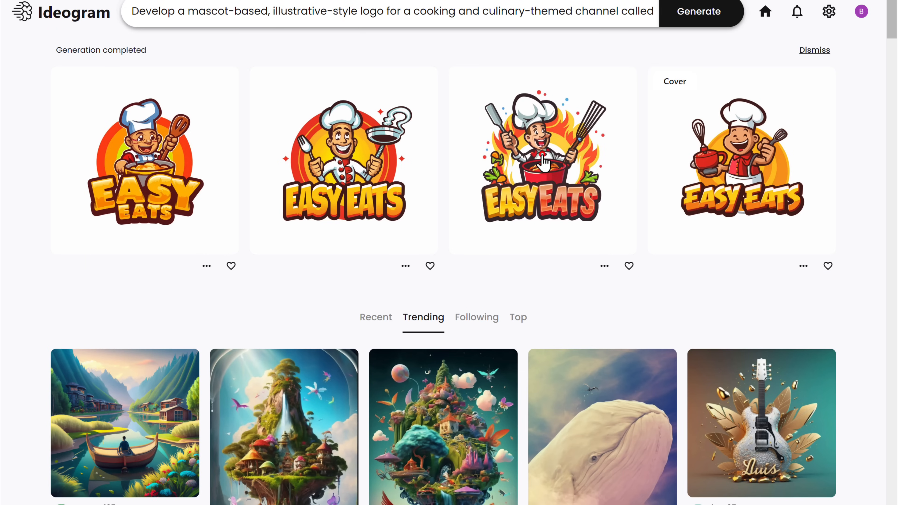
pyautogui.click(544, 164)
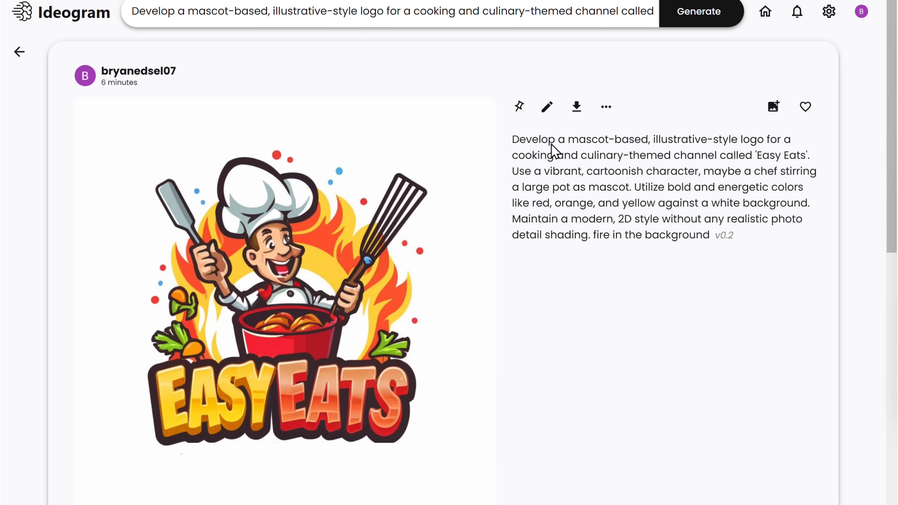
pyautogui.click(577, 106)
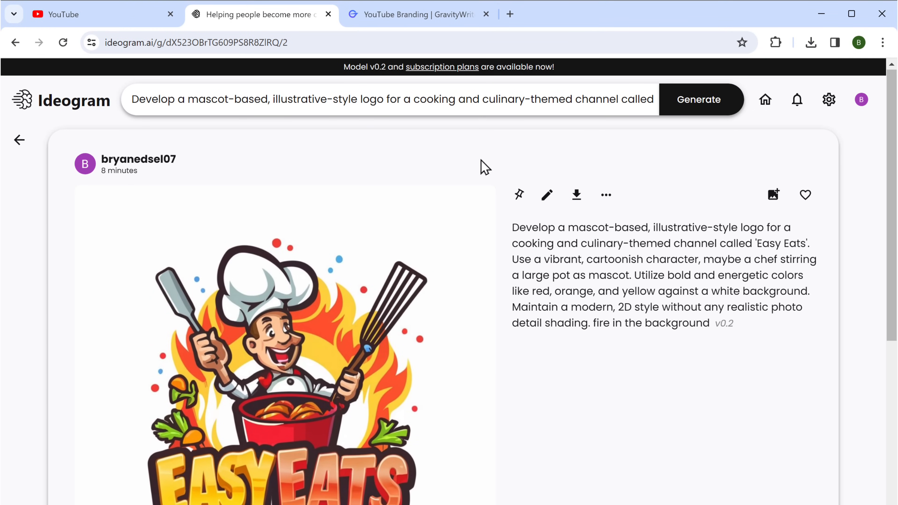
# Set the downloaded chef-mascot logo as the channel picture and create the Easy Eats channel
pyautogui.click(61, 18)
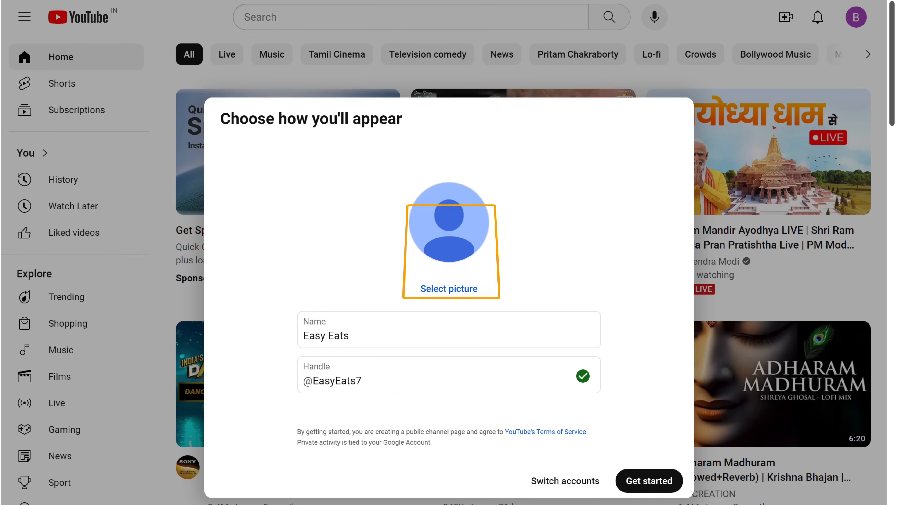
pyautogui.click(441, 299)
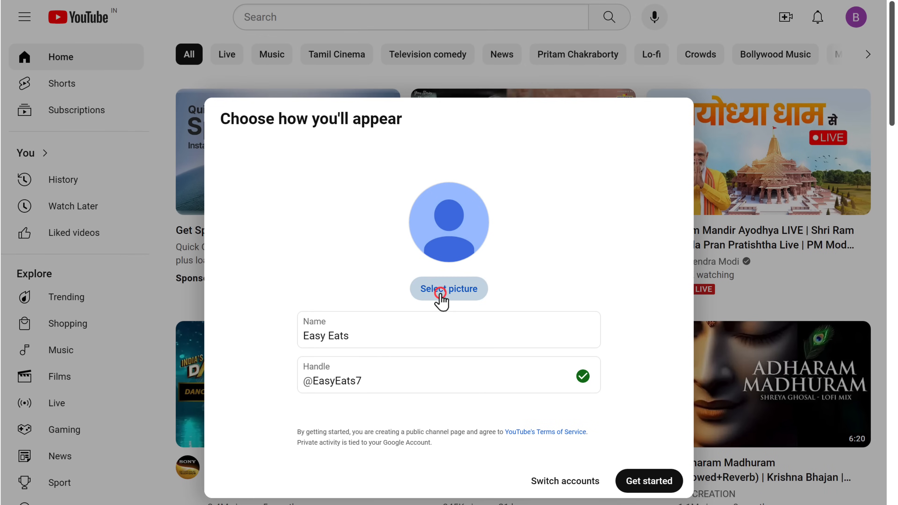
pyautogui.moveTo(226, 205); pyautogui.dragTo(364, 316)
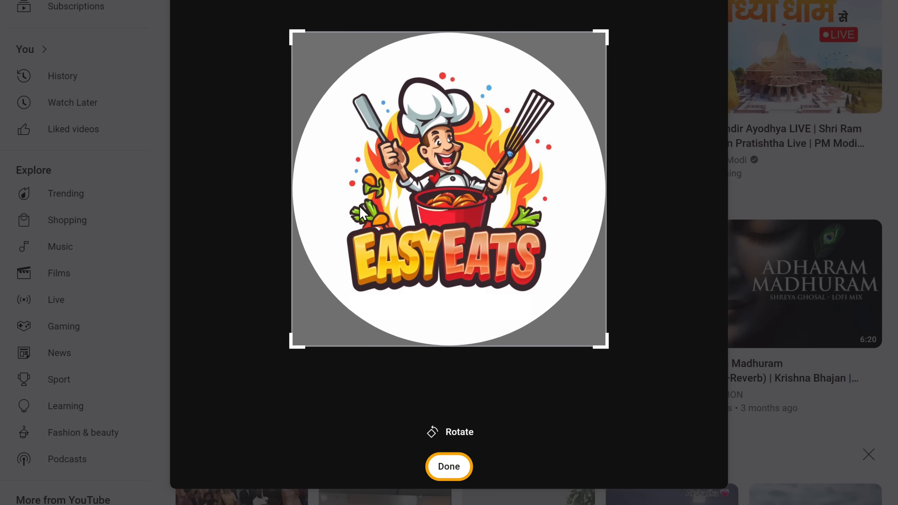
pyautogui.click(445, 471)
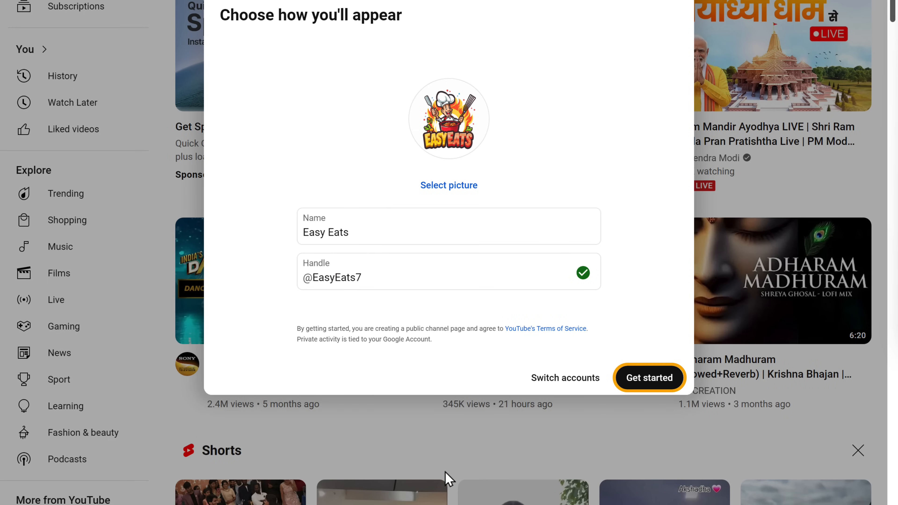
pyautogui.click(650, 377)
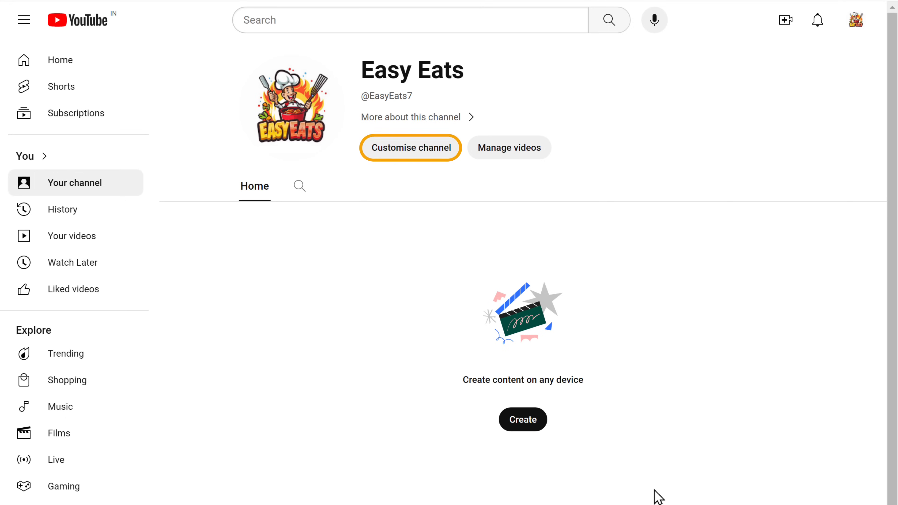
# Open Customise channel and its Basic info tab for Easy Eats
pyautogui.click(403, 155)
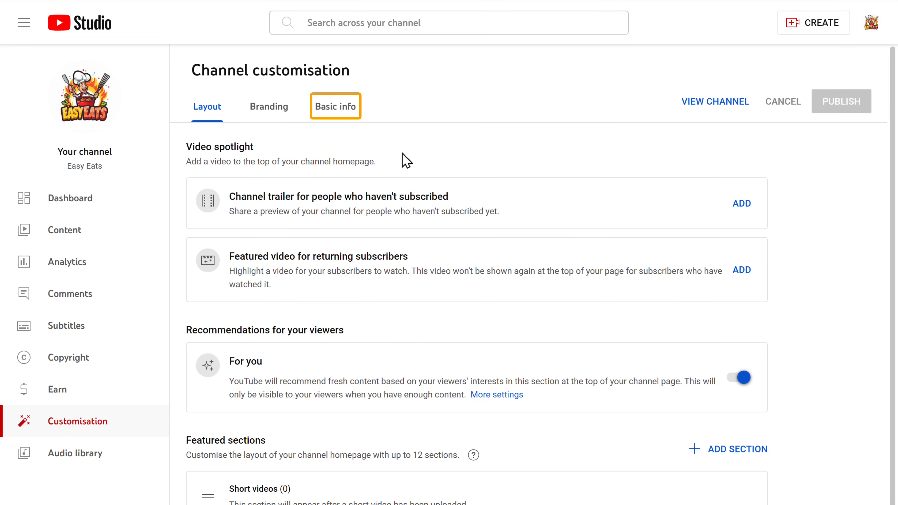
pyautogui.click(325, 120)
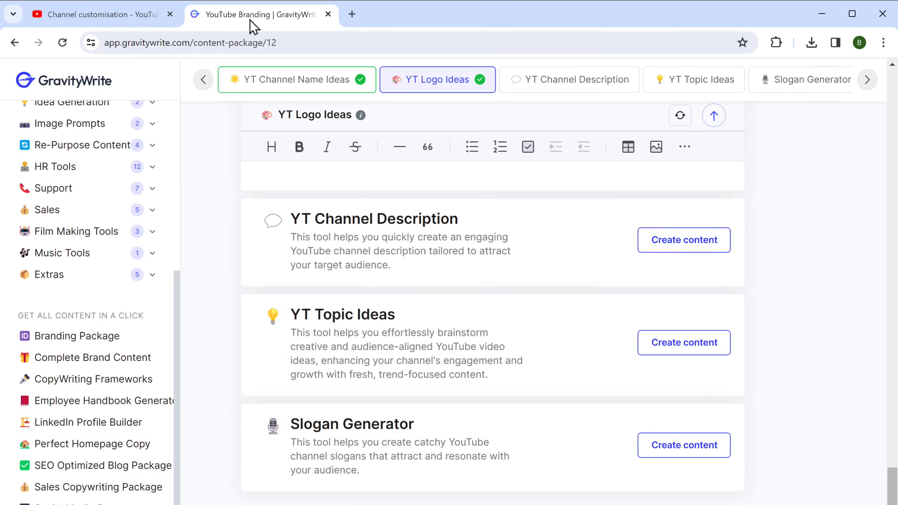
# Generate the EasyEats channel description in GravityWrite, copy it, and return to YouTube Studio
pyautogui.click(651, 242)
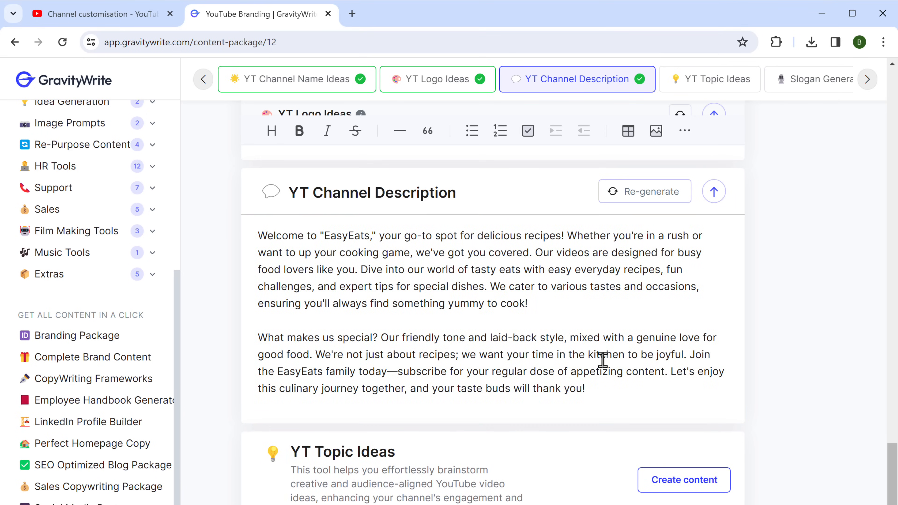
pyautogui.moveTo(588, 390); pyautogui.dragTo(257, 237)
pyautogui.rightClick(256, 237)
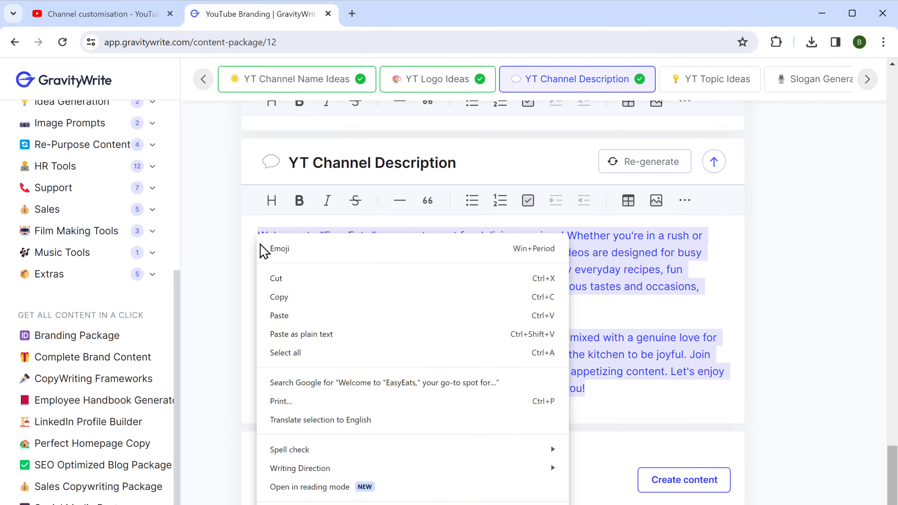
pyautogui.click(275, 299)
pyautogui.click(100, 18)
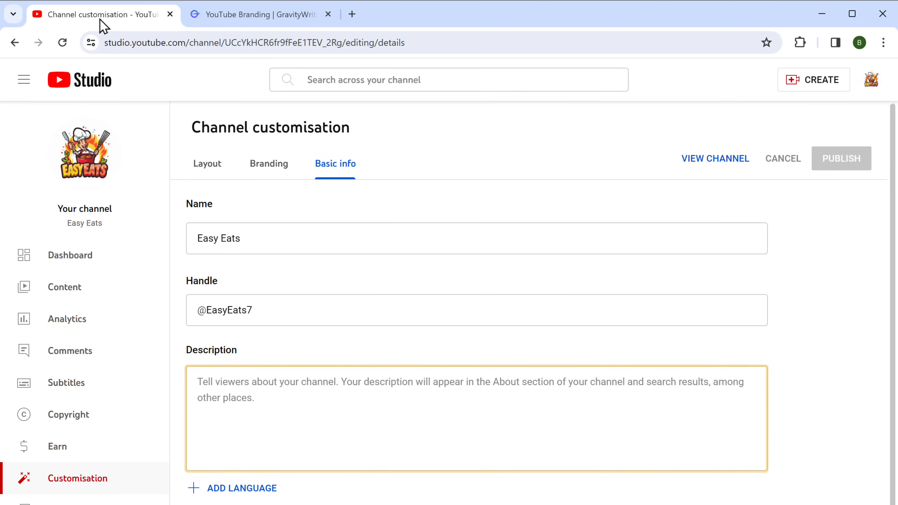
# Paste the generated EasyEats text into the channel Description field
pyautogui.rightClick(200, 385)
pyautogui.click(217, 504)
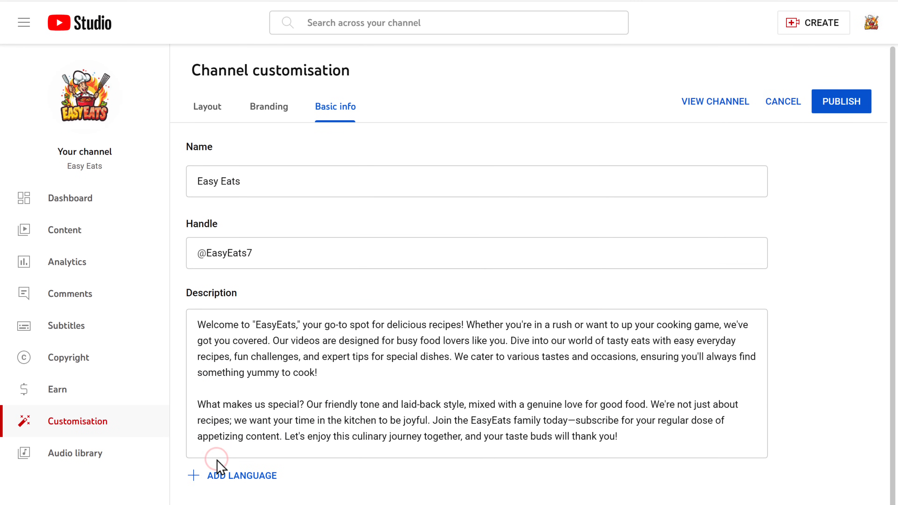
pyautogui.scroll(-3, 217, 460)
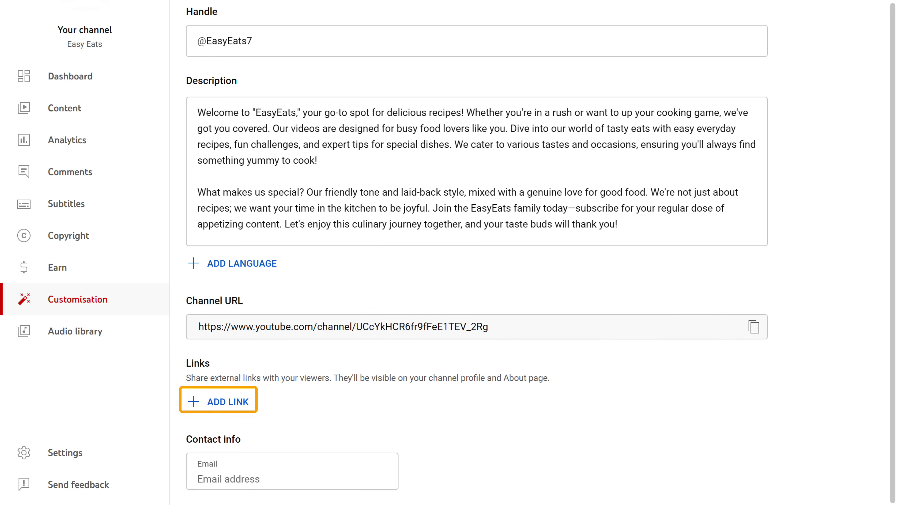
pyautogui.click(217, 403)
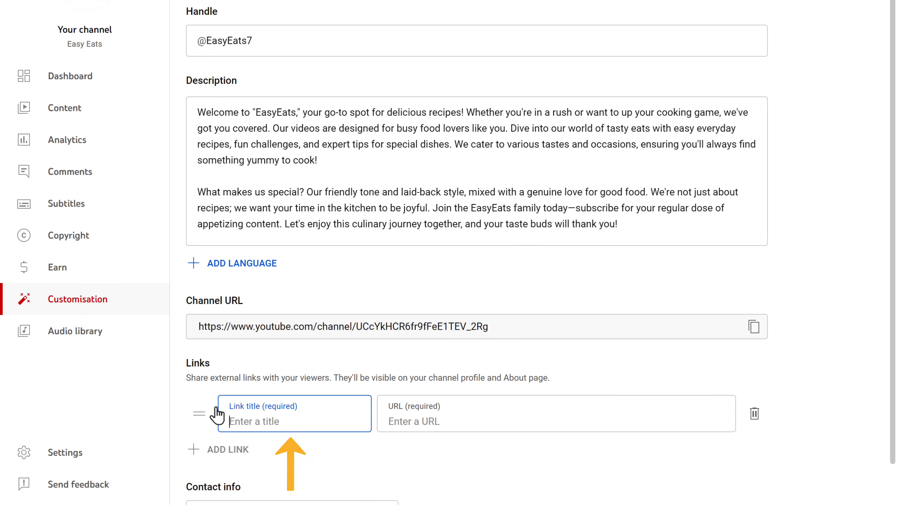
pyautogui.write('Instagram')
pyautogui.press('Tab')
pyautogui.write('https://www.i')
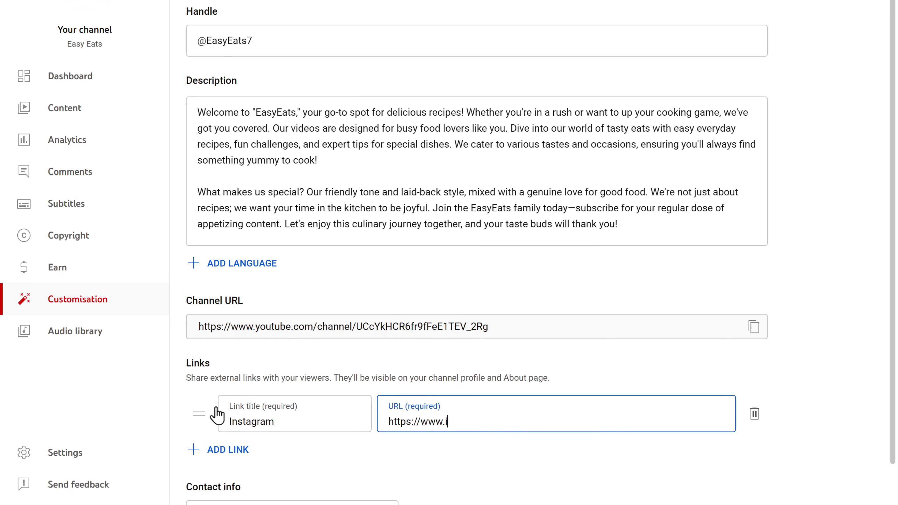
pyautogui.write('nstagram.com/easyeats')
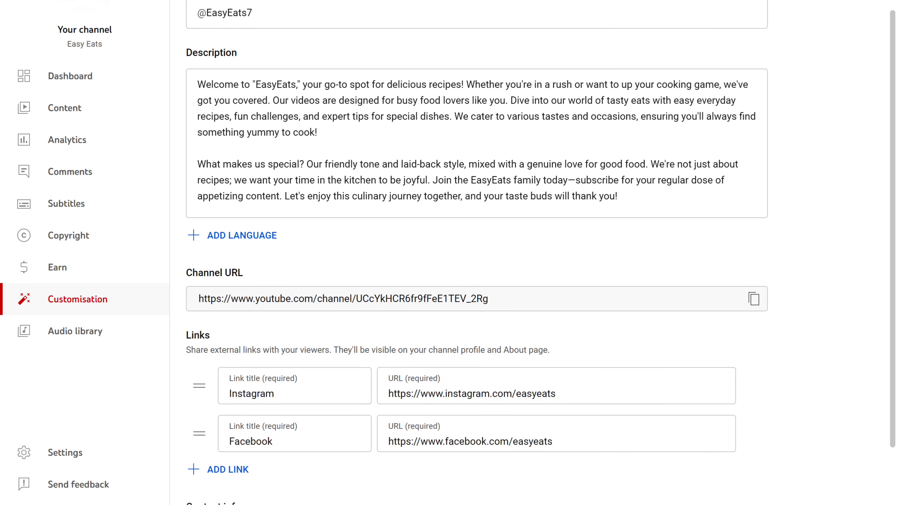
# Enter the channel's contact email address in Contact info
pyautogui.scroll(-3, 219, 414)
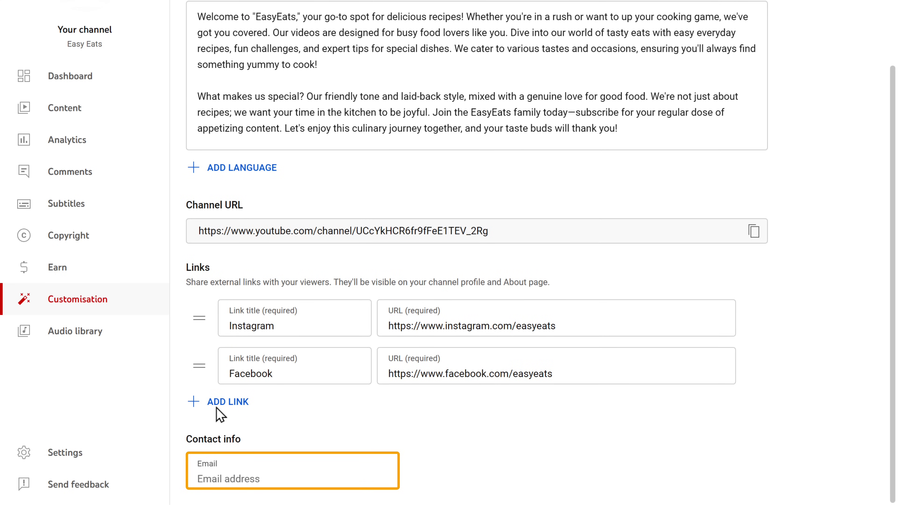
pyautogui.click(268, 470)
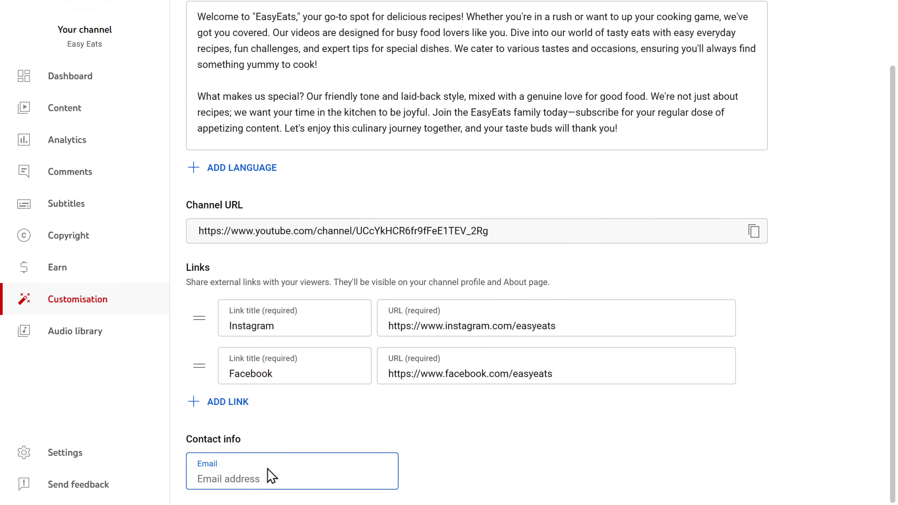
pyautogui.scroll(4, 275, 436)
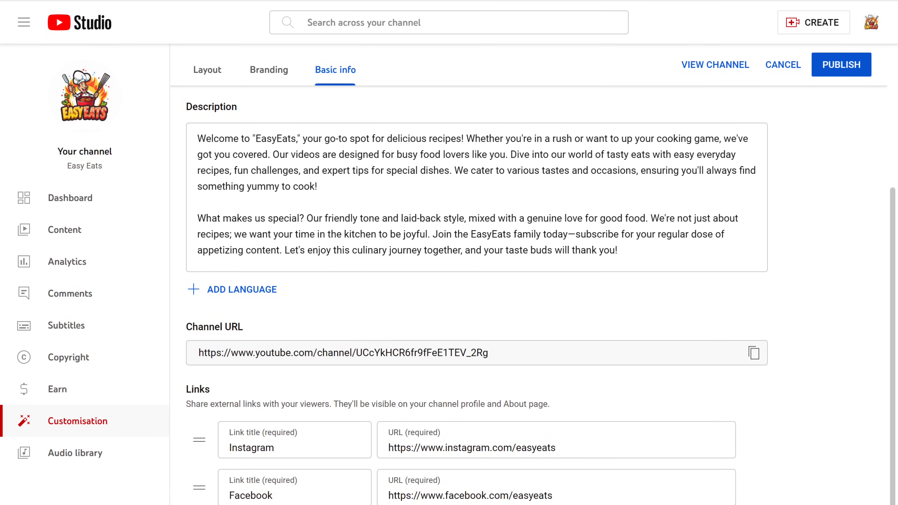
# Publish the channel details and check the social links in the Easy Eats channel's about section
pyautogui.click(840, 70)
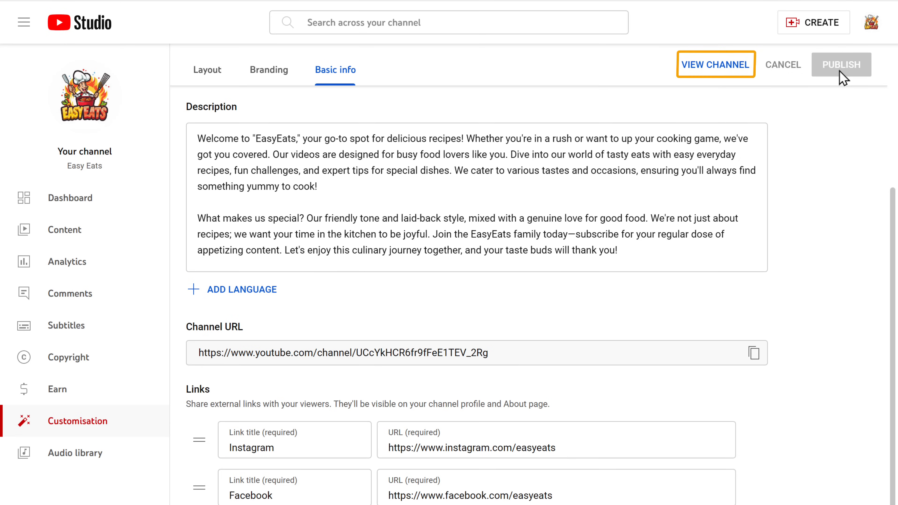
pyautogui.click(721, 65)
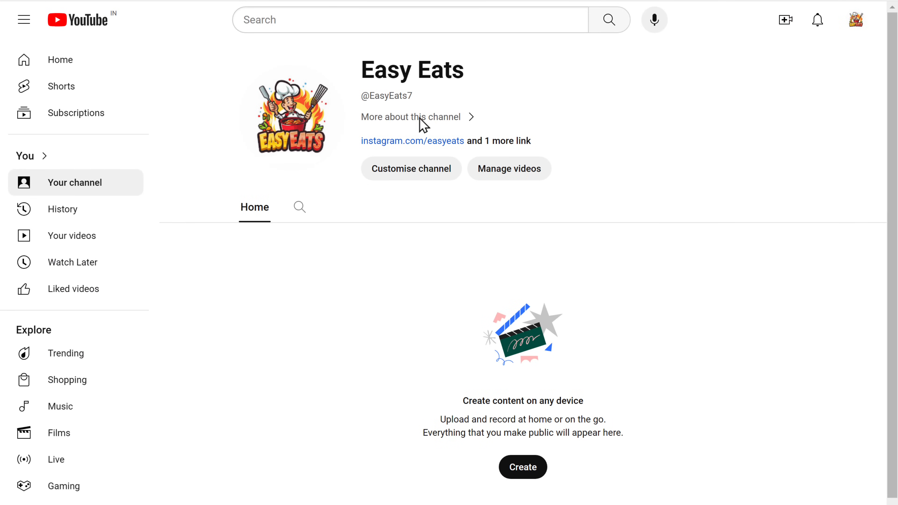
pyautogui.click(396, 119)
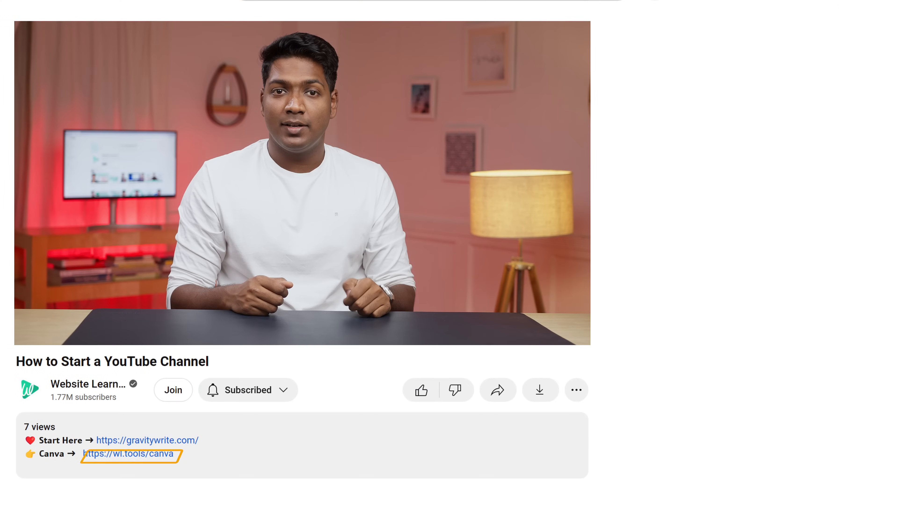
# Follow the tutorial's Canva link and sign up for Canva with a Google account
pyautogui.click(156, 458)
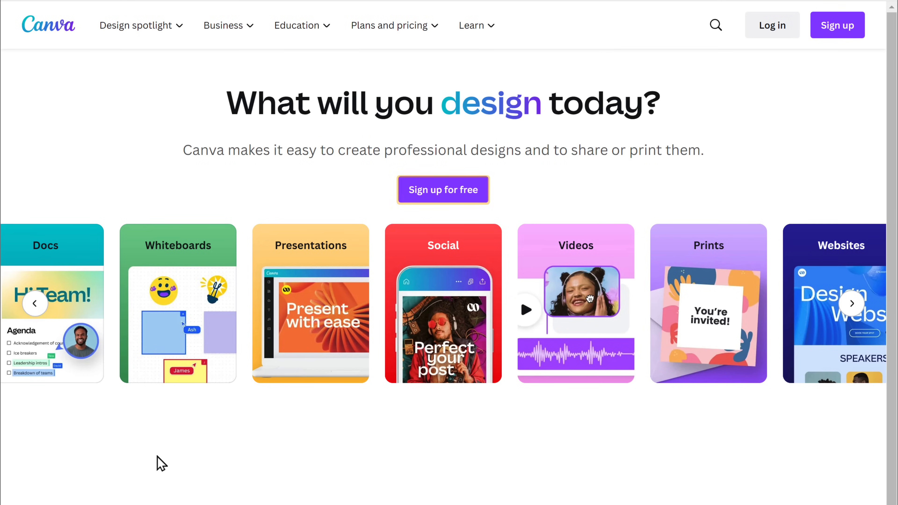
pyautogui.click(433, 197)
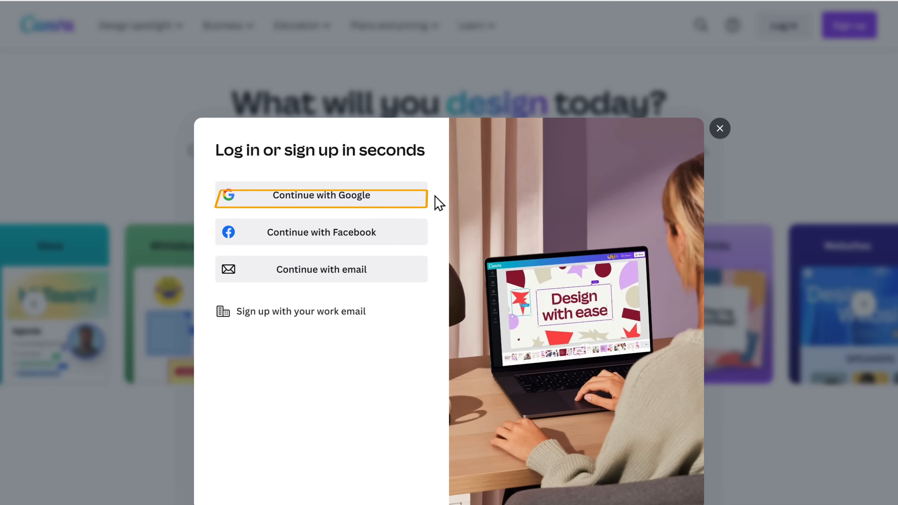
pyautogui.click(299, 200)
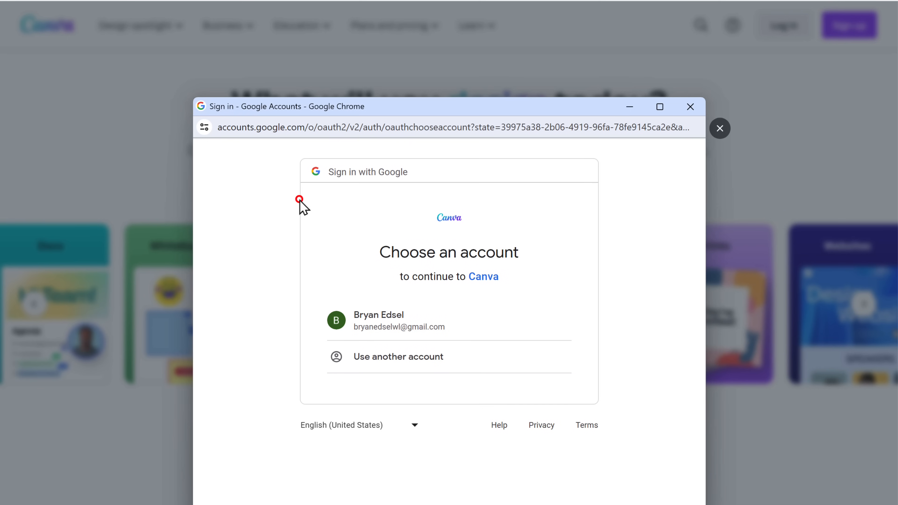
pyautogui.click(377, 333)
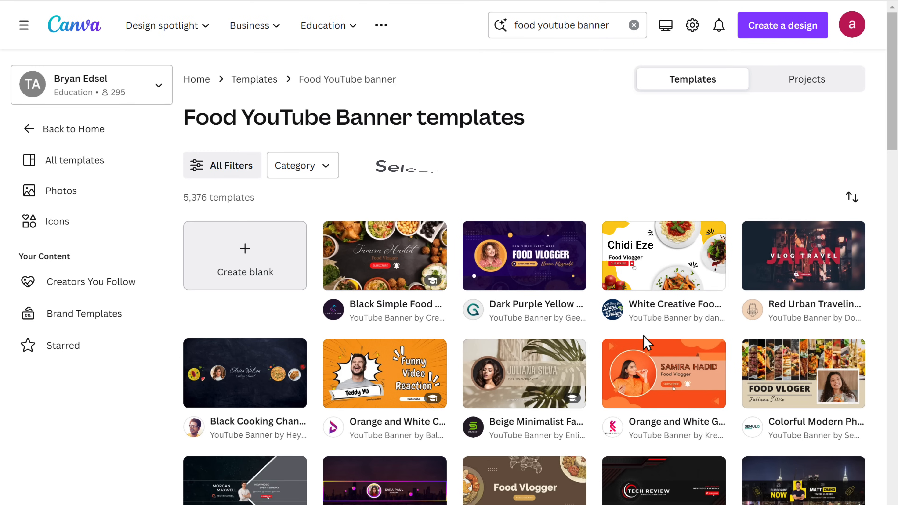
# Open the yellow-and-white food vlogger banner template and change its main title to 'EasyEats'
pyautogui.click(663, 263)
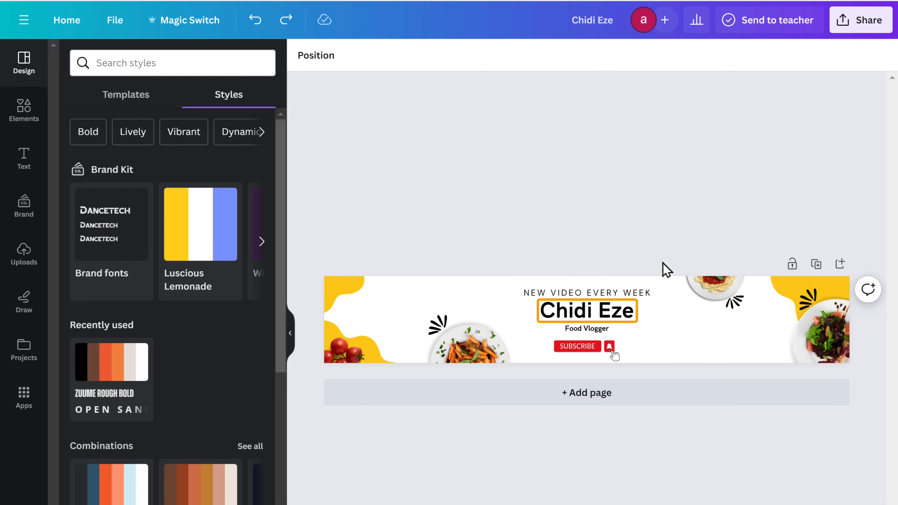
pyautogui.doubleClick(635, 311)
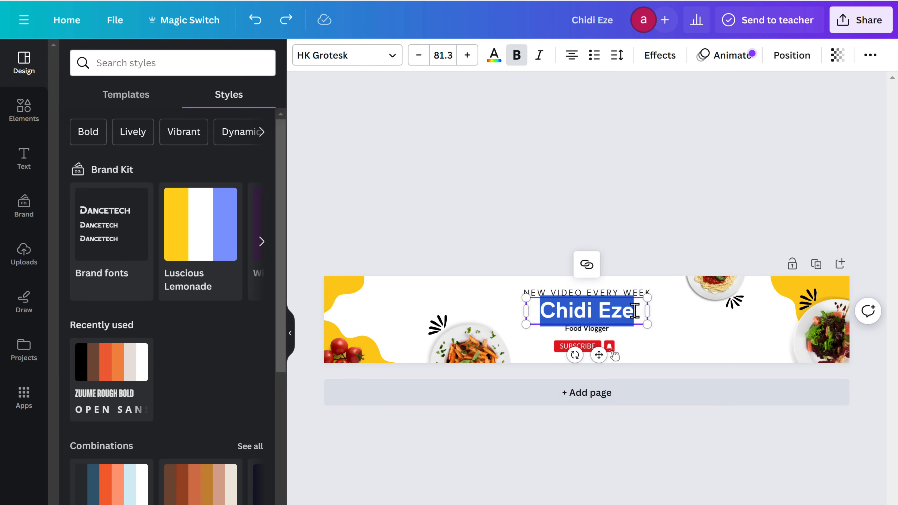
pyautogui.write('EasyEats')
pyautogui.press('Escape')
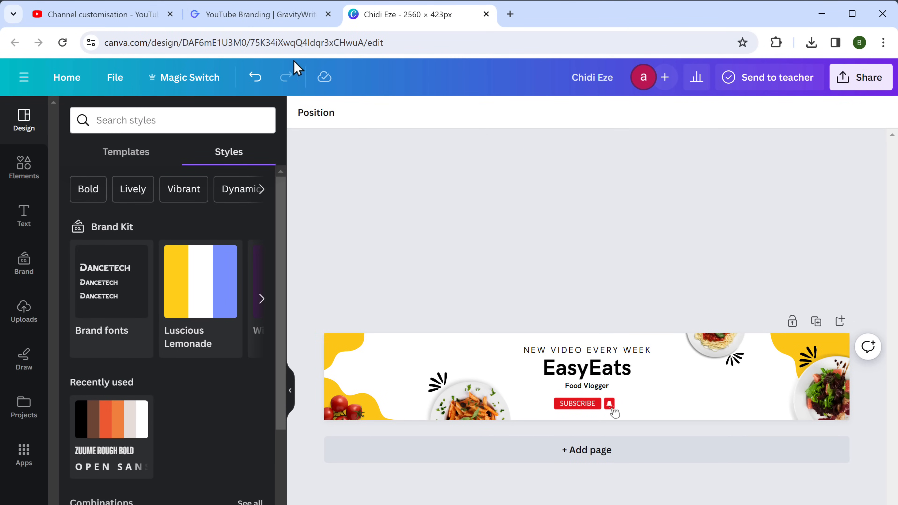
pyautogui.click(246, 16)
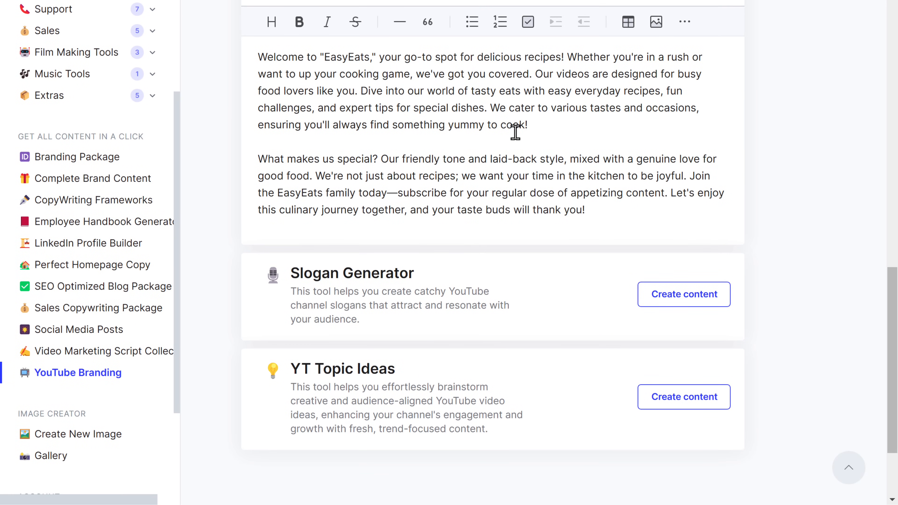
# Generate EasyEats slogans with GravityWrite's Slogan Generator and copy 'Cooking Simplified'
pyautogui.click(668, 303)
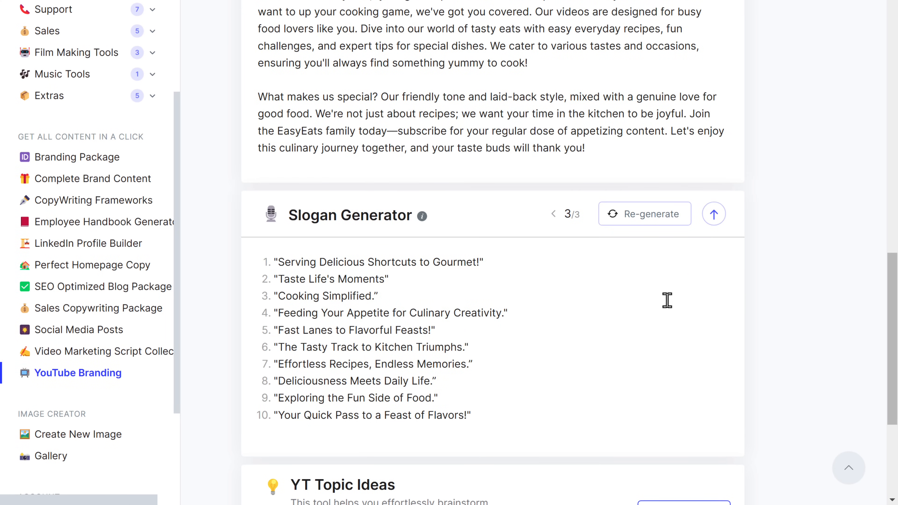
pyautogui.moveTo(370, 297); pyautogui.dragTo(278, 298)
pyautogui.rightClick(278, 297)
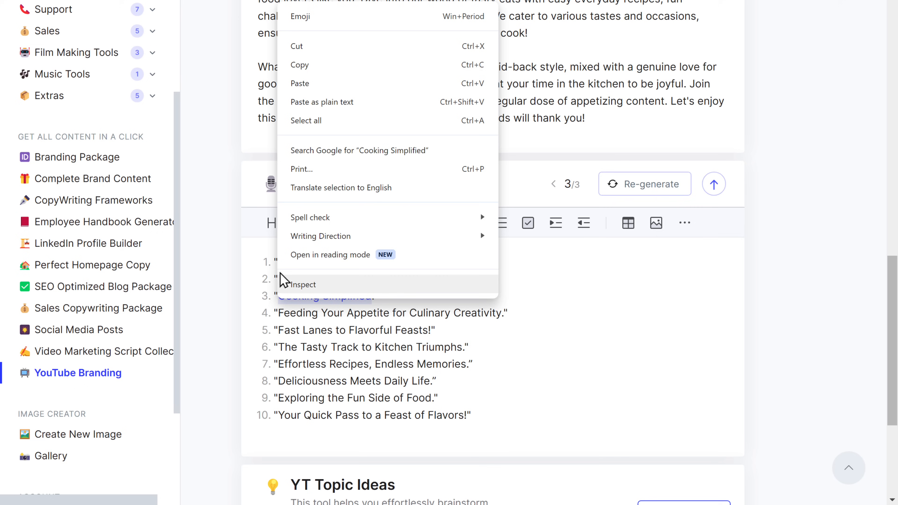
pyautogui.click(299, 65)
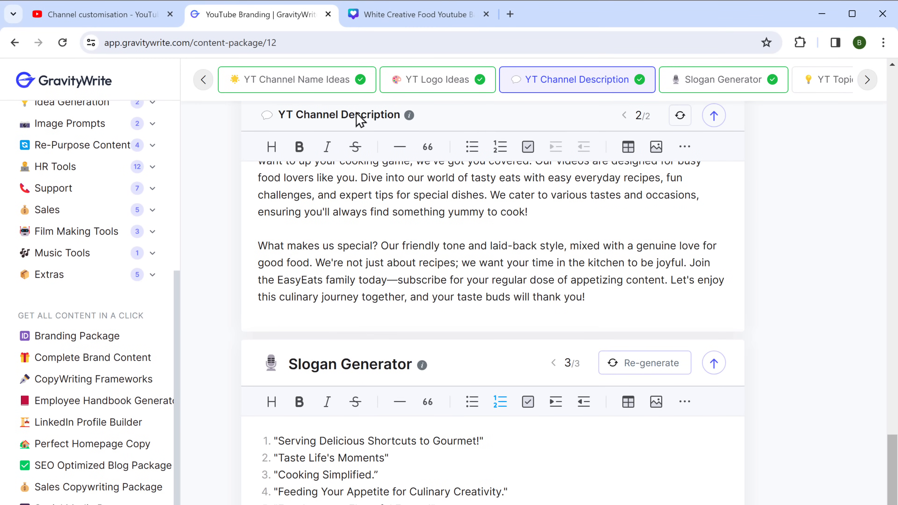
pyautogui.click(389, 16)
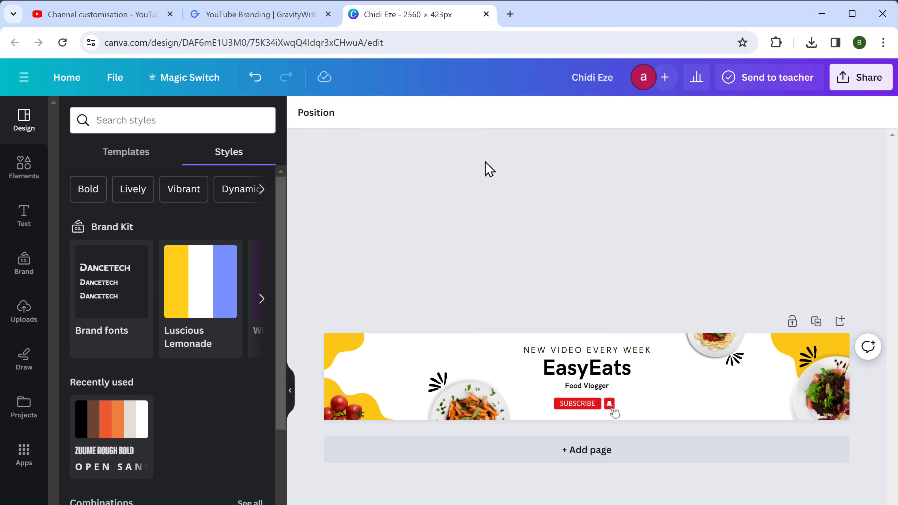
# Replace the Food Vlogger tagline with 'Cooking Simplified.' and download the banner as a PNG
pyautogui.rightClick(587, 386)
pyautogui.click(631, 368)
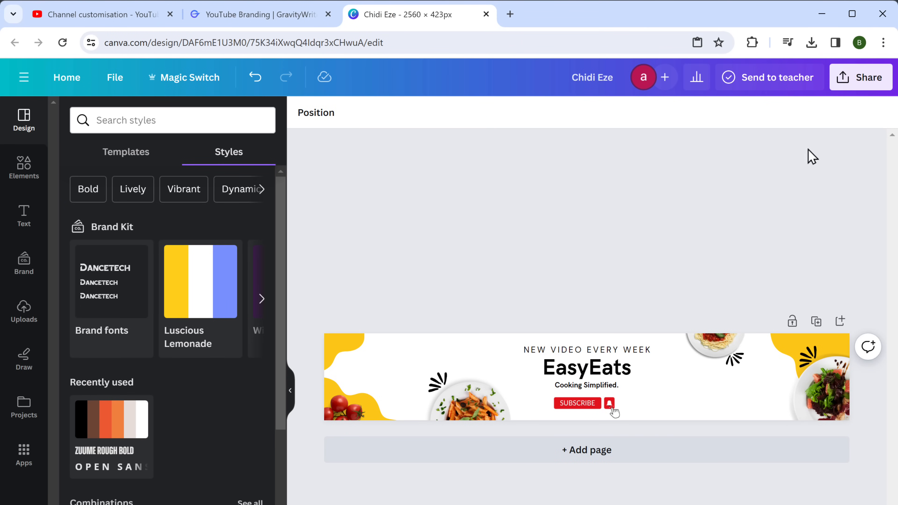
pyautogui.click(863, 82)
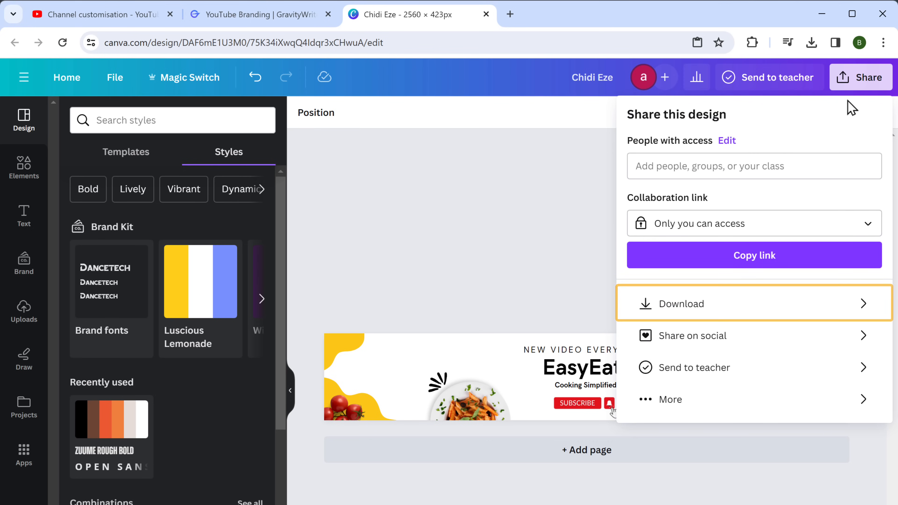
pyautogui.click(679, 309)
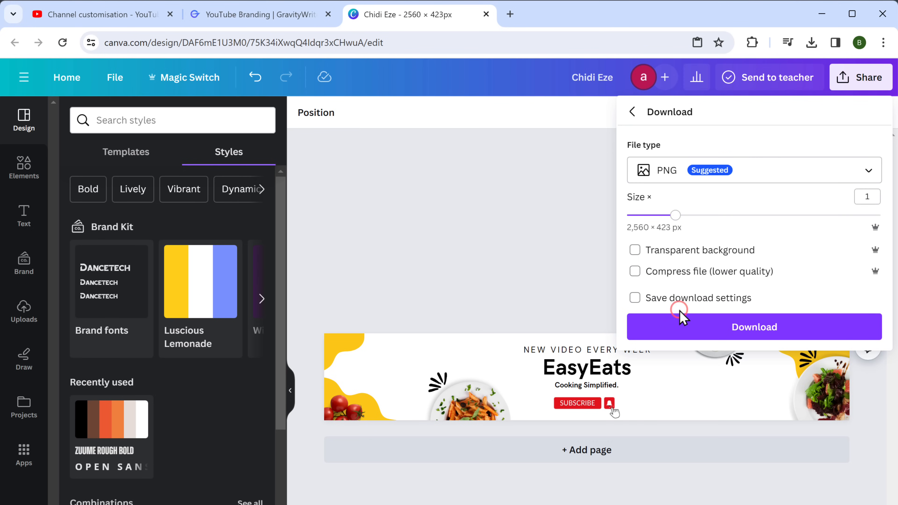
pyautogui.click(742, 336)
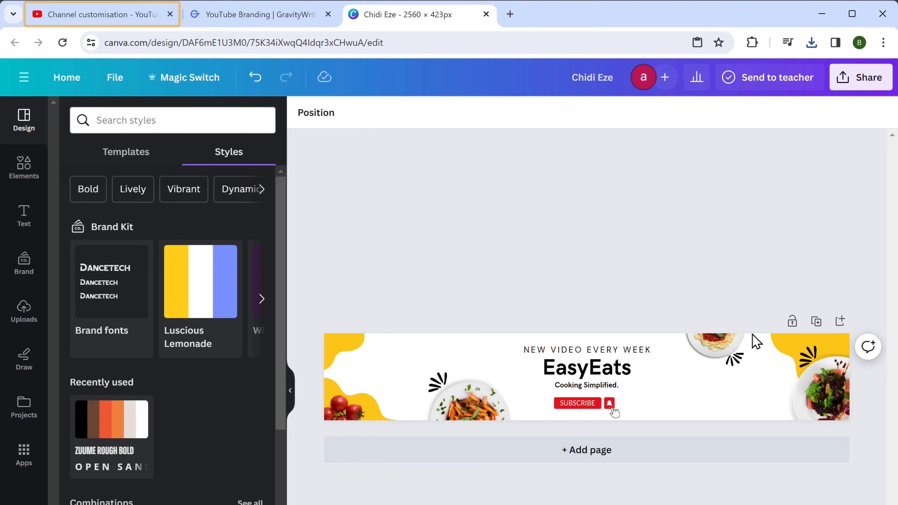
# Upload White Creative Food Youtube Banner as the channel banner, publish, and view the channel
pyautogui.click(95, 15)
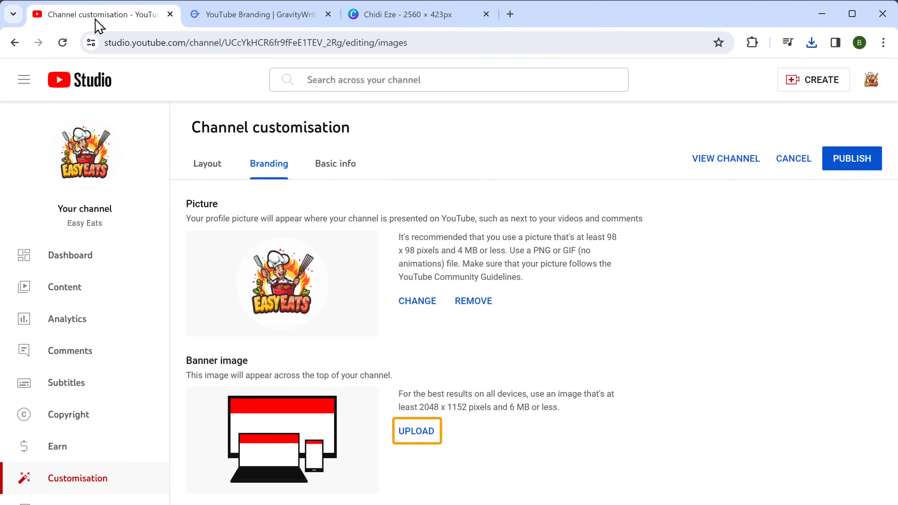
pyautogui.click(412, 436)
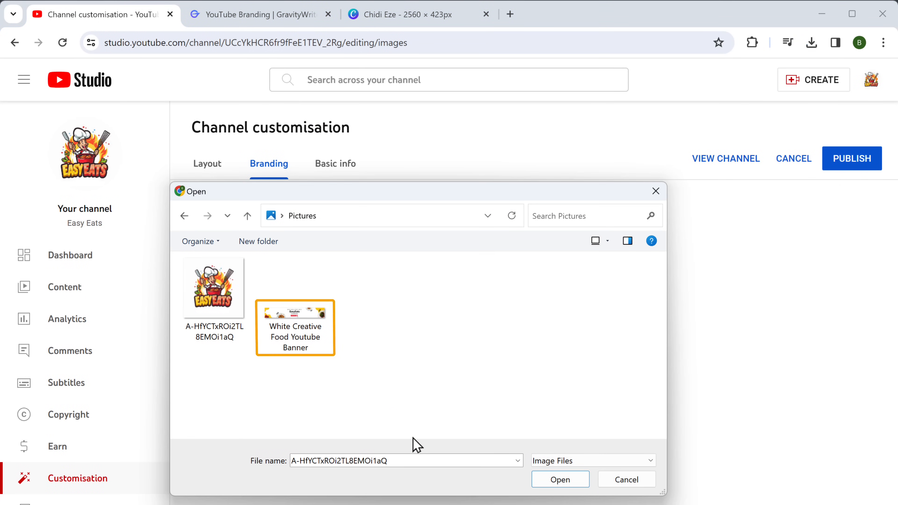
pyautogui.click(287, 314)
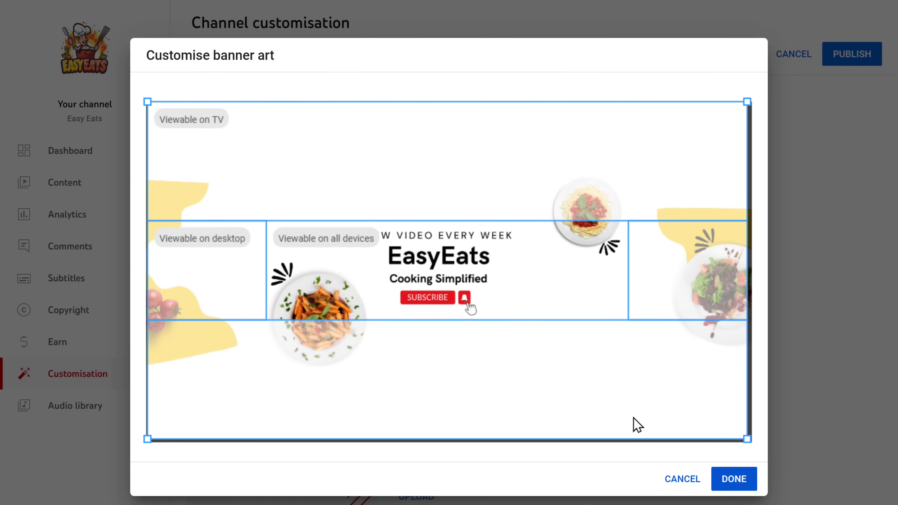
pyautogui.click(730, 485)
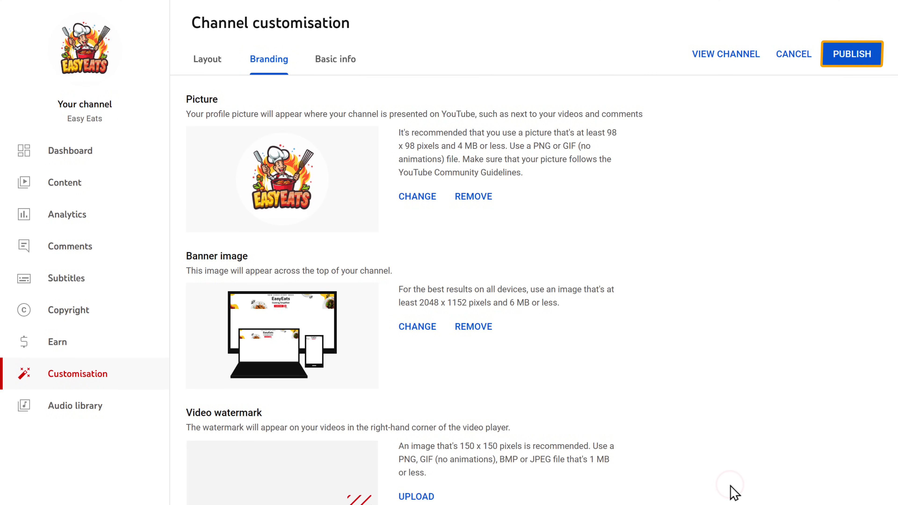
pyautogui.click(847, 59)
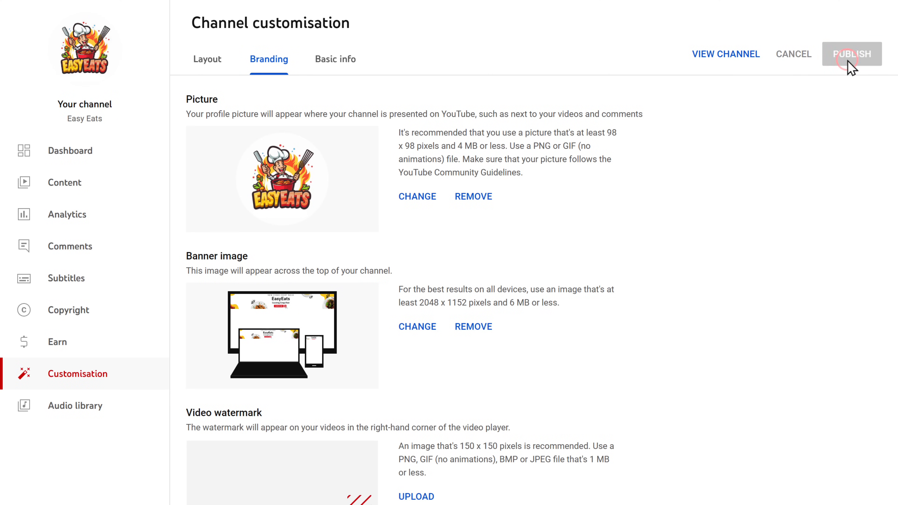
pyautogui.click(725, 56)
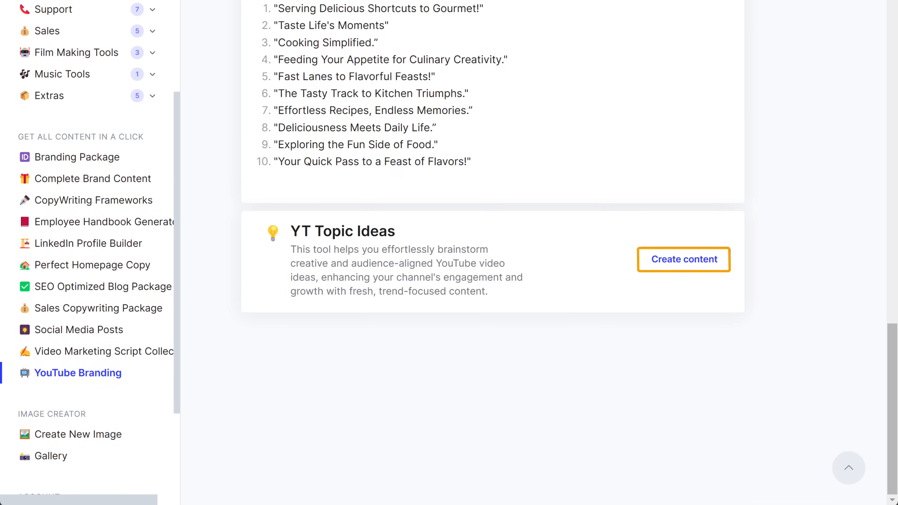
# Generate the YT Topic Ideas table and select the third video idea's text
pyautogui.click(668, 267)
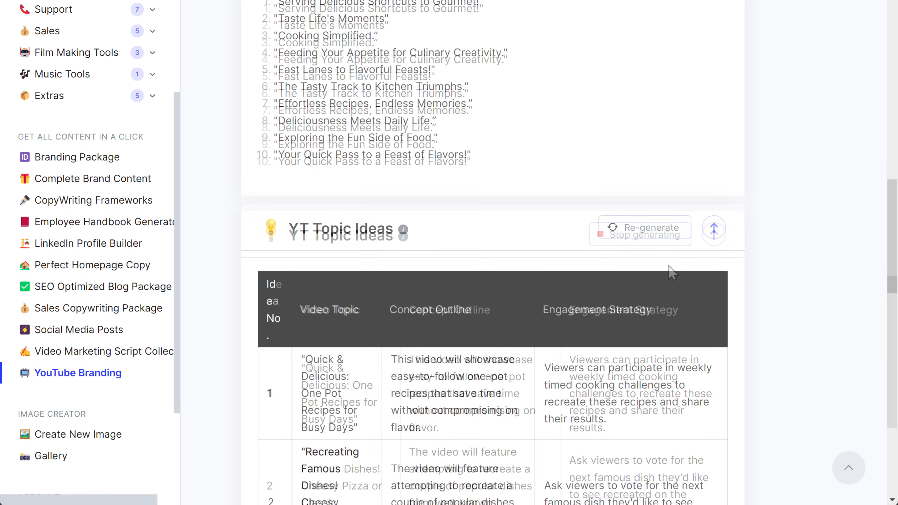
pyautogui.scroll(-8, 492, 248)
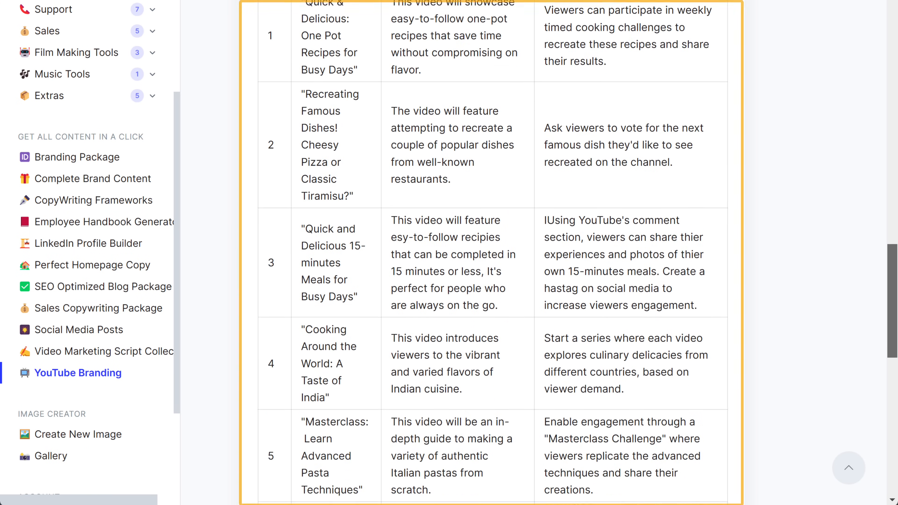
pyautogui.scroll(-12, 492, 248)
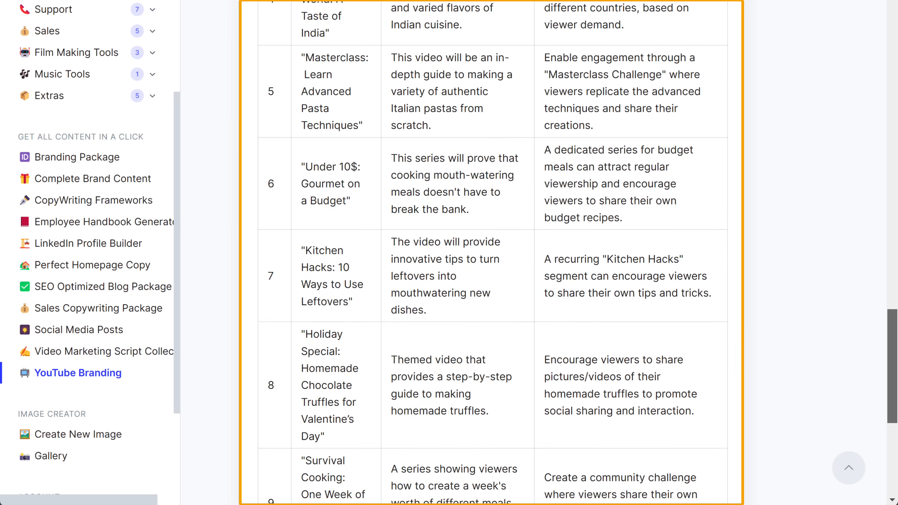
pyautogui.scroll(15, 715, 131)
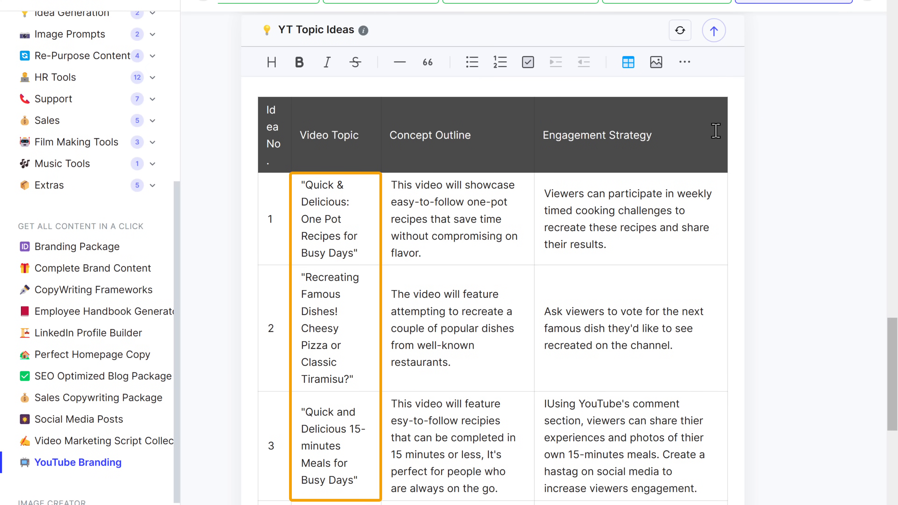
pyautogui.moveTo(438, 439); pyautogui.dragTo(698, 487)
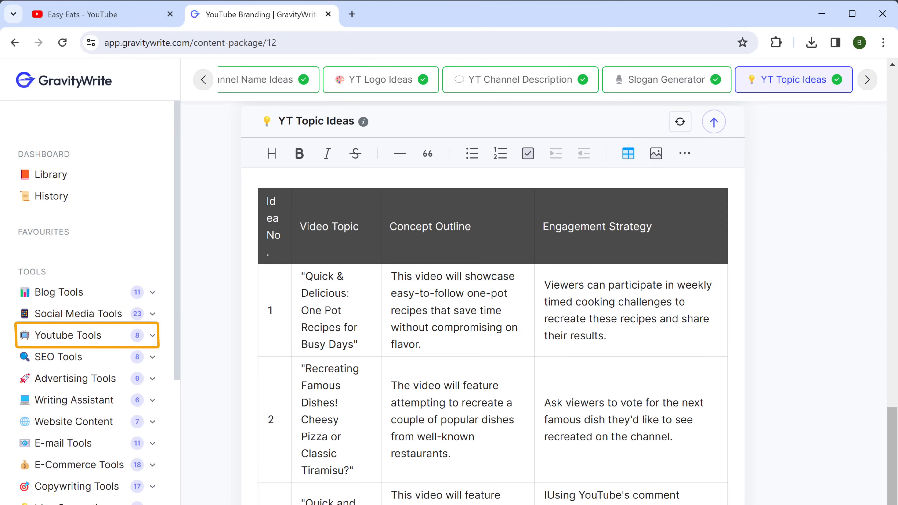
# Paste the topic into YT Script Creator and generate the 'Quick and Delicious 15-Minute Meals' script
pyautogui.click(59, 339)
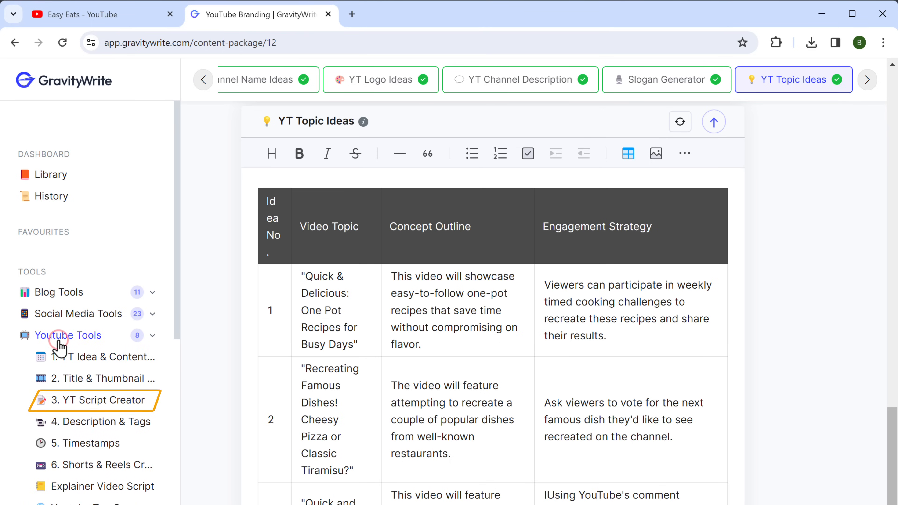
pyautogui.click(91, 404)
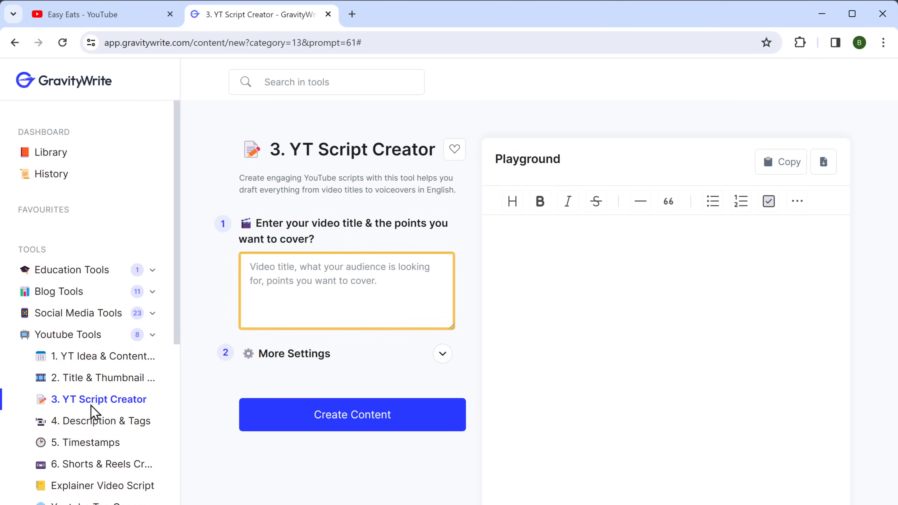
pyautogui.rightClick(257, 305)
pyautogui.click(270, 411)
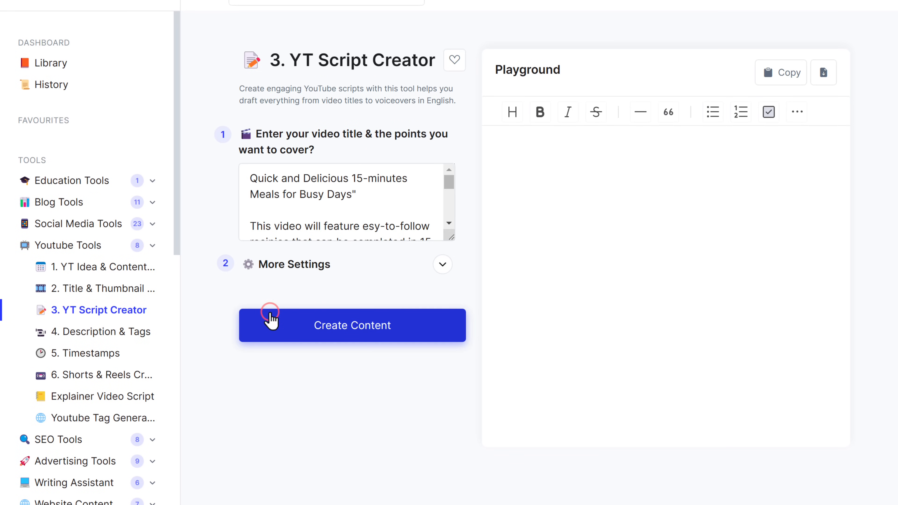
pyautogui.click(335, 332)
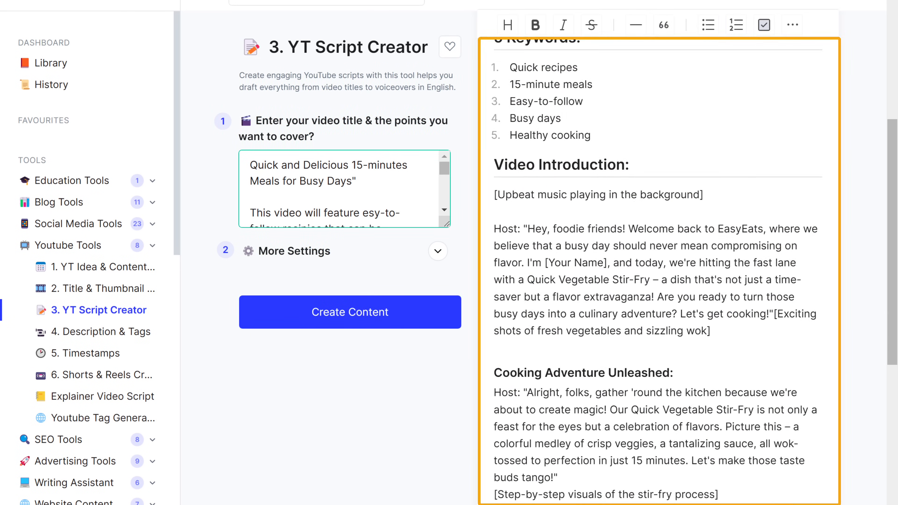
pyautogui.scroll(-15, 659, 269)
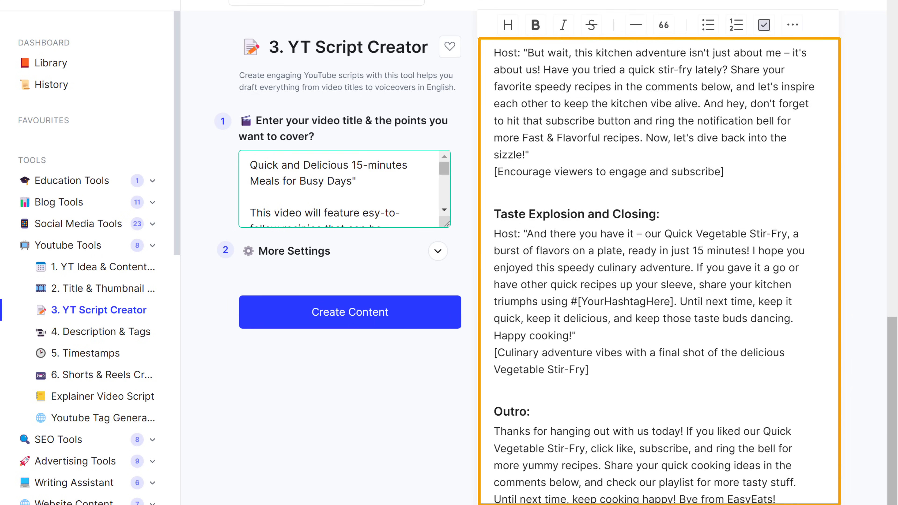
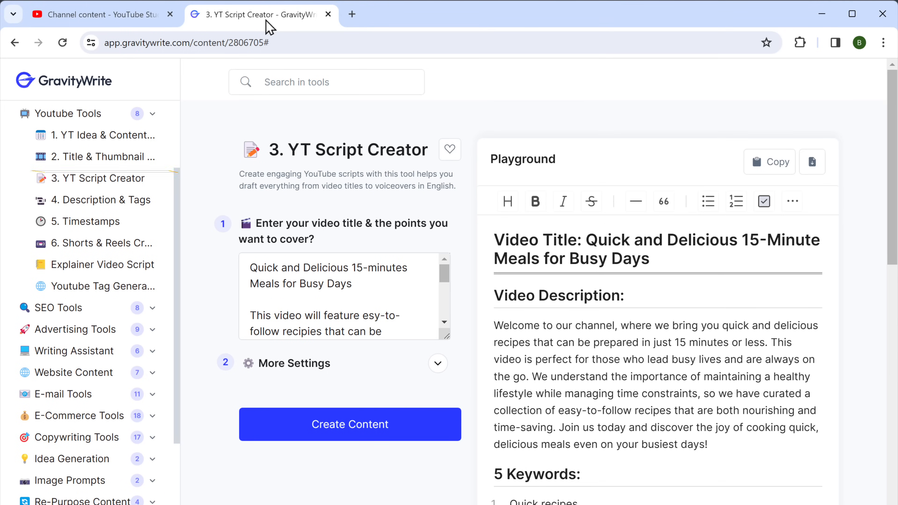
# Switch the browser to full-screen view
pyautogui.press('F11')
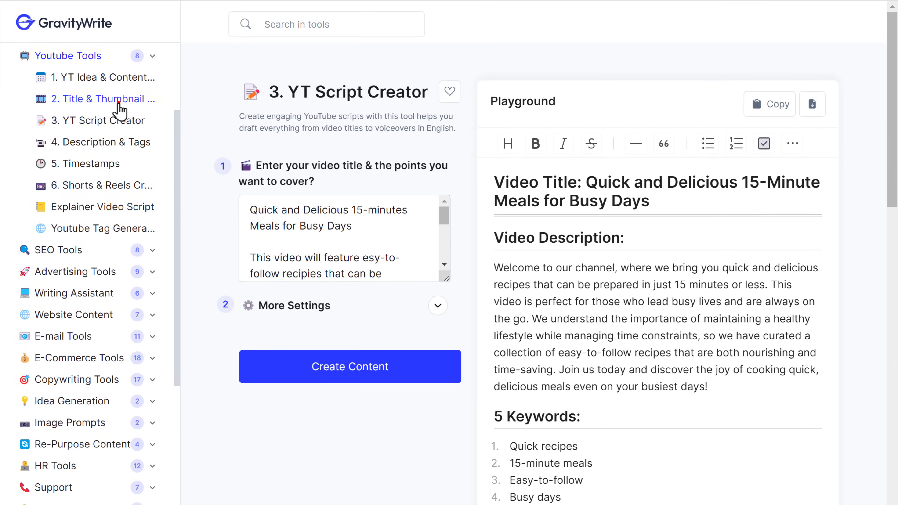
# Generate title and thumbnail ideas from the keywords '15-minutes Meals for Busy Days.' and video points
pyautogui.click(120, 110)
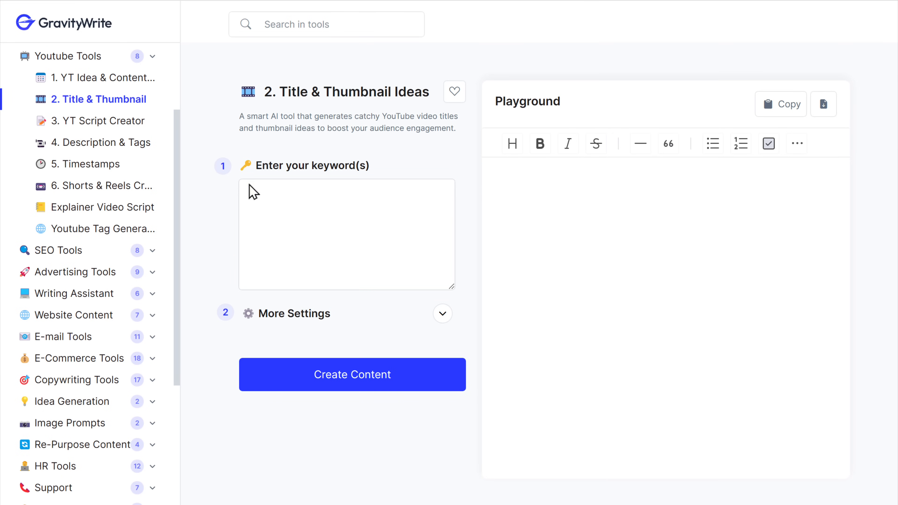
pyautogui.write('15-minutes Meals for Busy Days.')
pyautogui.press('Return')
pyautogui.write("This video will feature esy-to-follow recipies that can be completed in 15 minutes or less, It's perfect for people who are always on the go.")
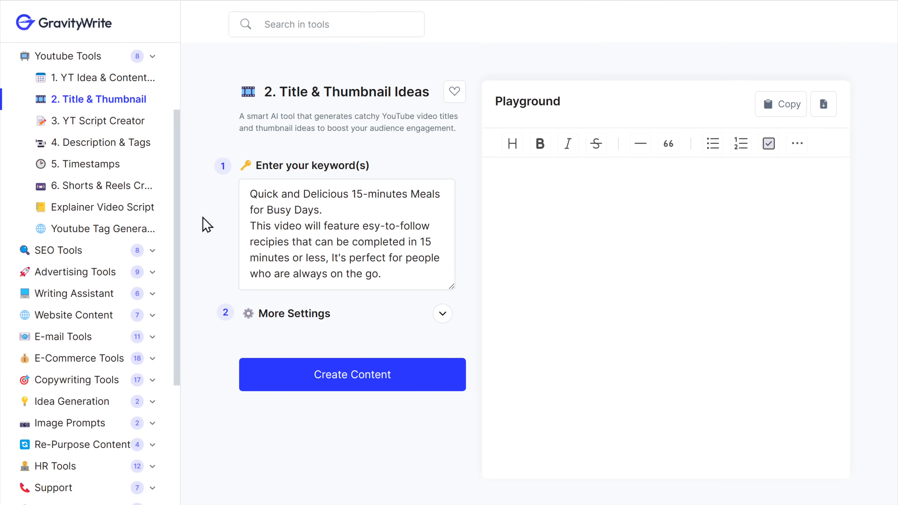
pyautogui.click(335, 380)
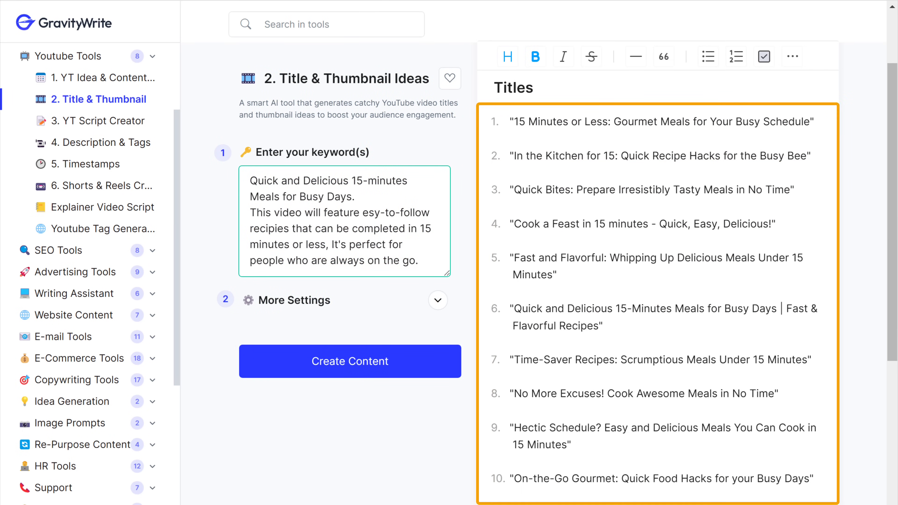
# Copy the sixth generated title
pyautogui.scroll(-8, 658, 283)
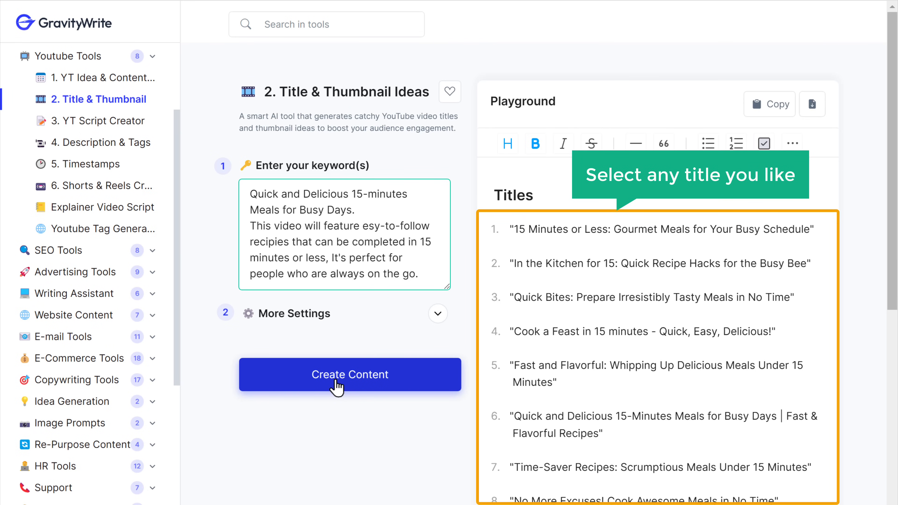
pyautogui.moveTo(516, 416); pyautogui.dragTo(597, 435)
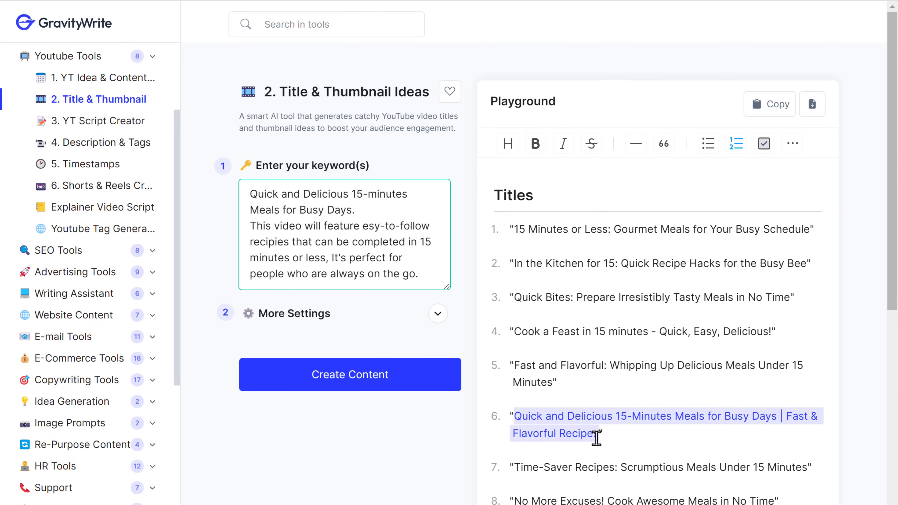
pyautogui.rightClick(520, 432)
pyautogui.click(541, 201)
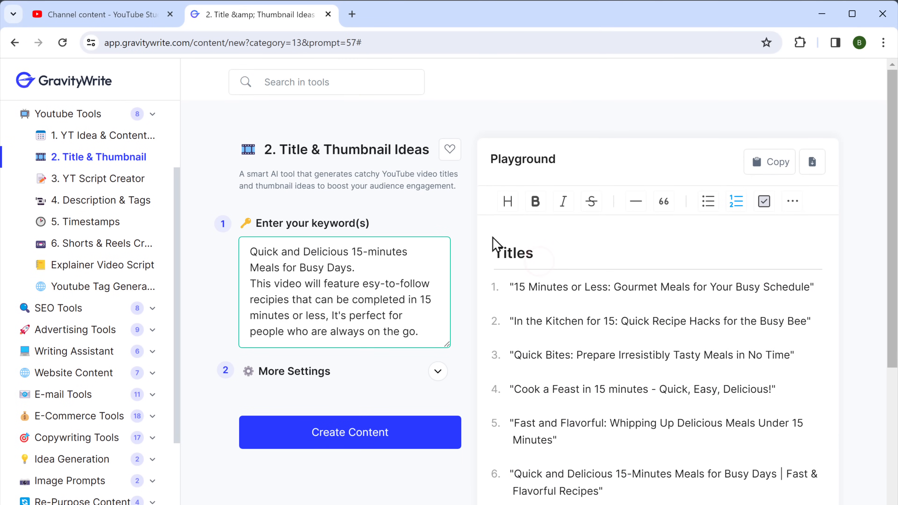
# Paste 'Quick and Delicious 15-Minutes Meals for Busy Days | Fast & Flavorful Recipes' as the video title
pyautogui.click(102, 14)
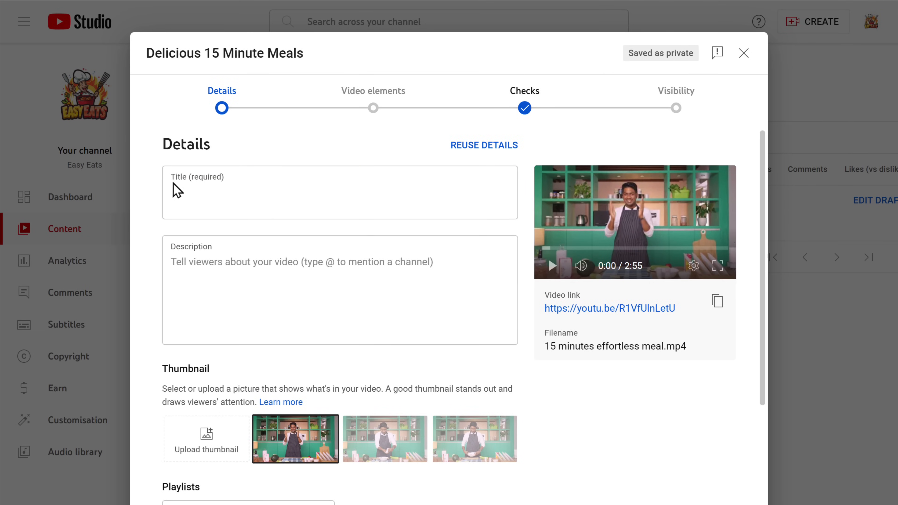
pyautogui.rightClick(178, 202)
pyautogui.click(193, 276)
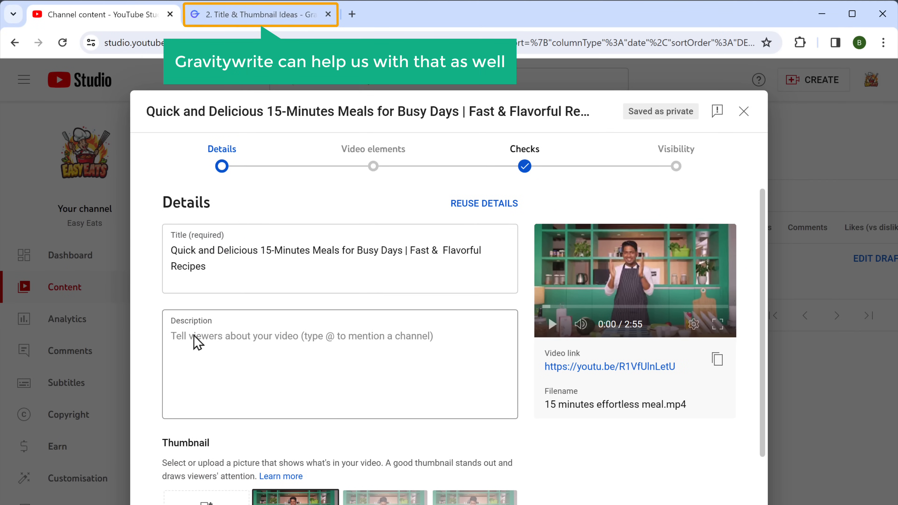
pyautogui.click(254, 15)
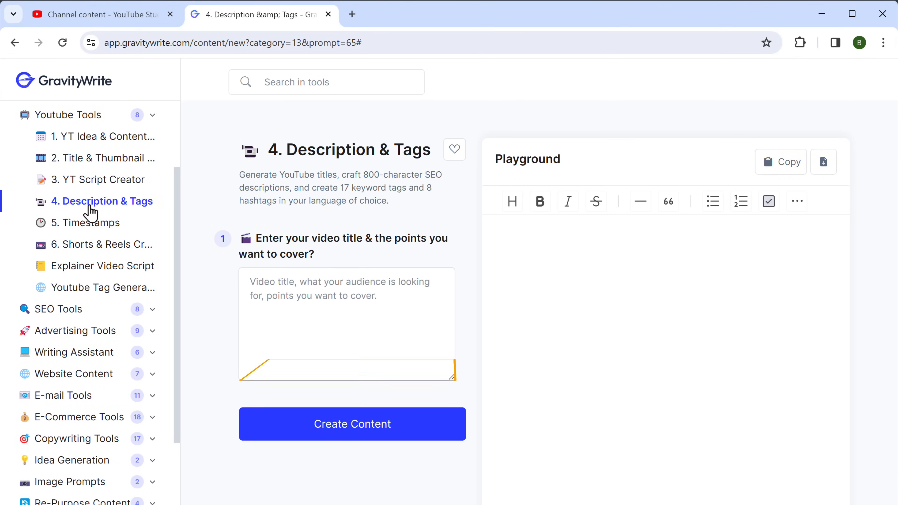
# Generate a description and tags from 'Quick and Delicious 15-minutes Meals for Busy Days.' and its points
pyautogui.click(249, 287)
pyautogui.write('Quick and Delicious 15-minutes Meals for Busy Days.')
pyautogui.press('Return')
pyautogui.write("This video will feature esy-to-follow recipies that can be completed in 15 minutes or less, It's perfect for people who are always on the go.")
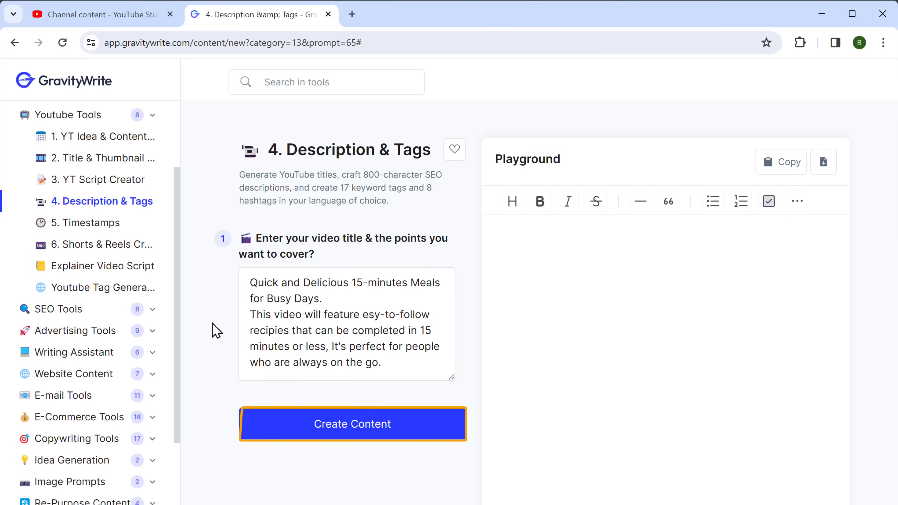
pyautogui.click(331, 437)
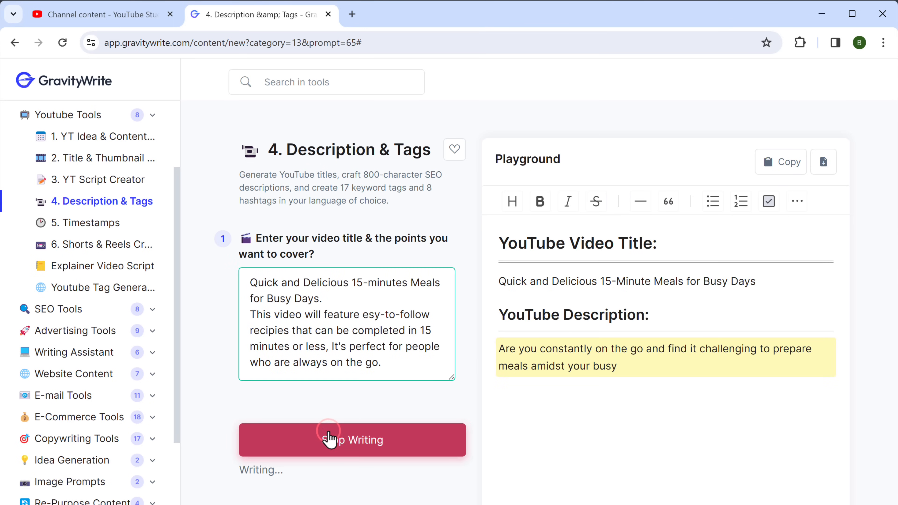
# Copy the generated description together with its hashtags
pyautogui.scroll(-3, 657, 354)
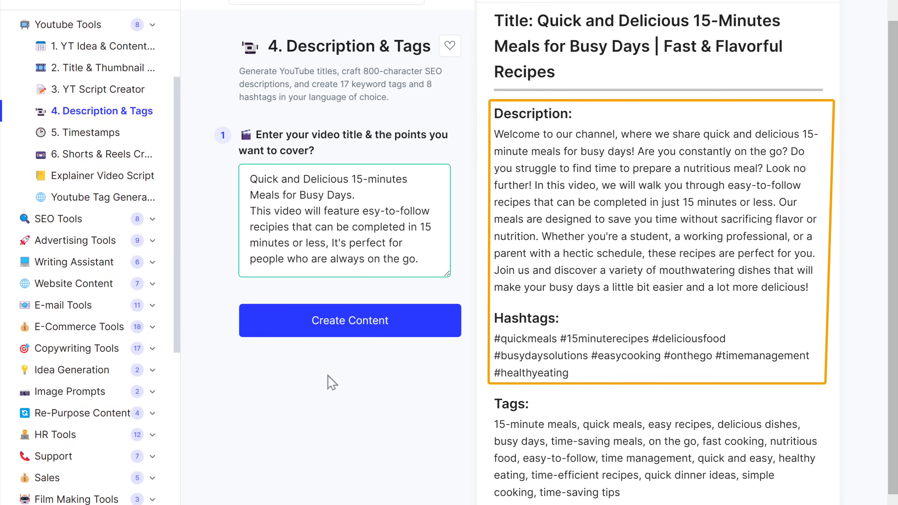
pyautogui.moveTo(495, 134); pyautogui.dragTo(571, 373)
pyautogui.rightClick(572, 374)
pyautogui.click(561, 141)
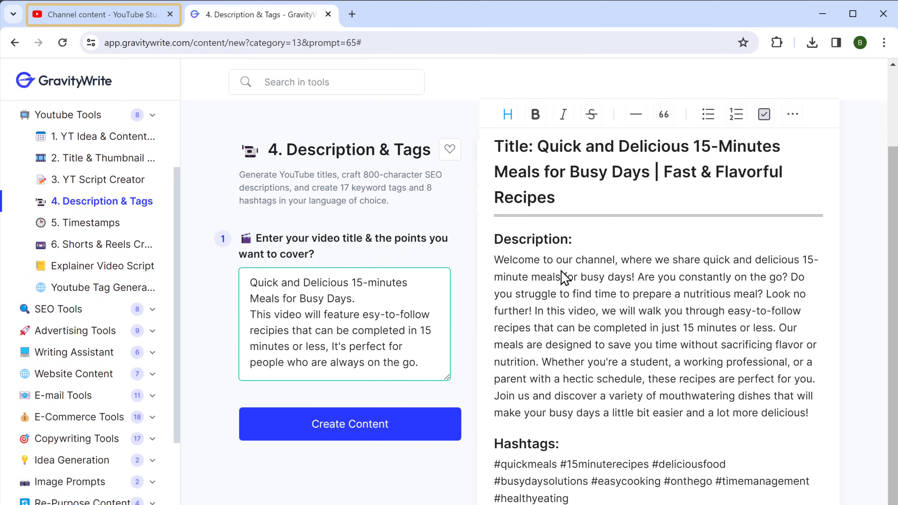
pyautogui.click(88, 20)
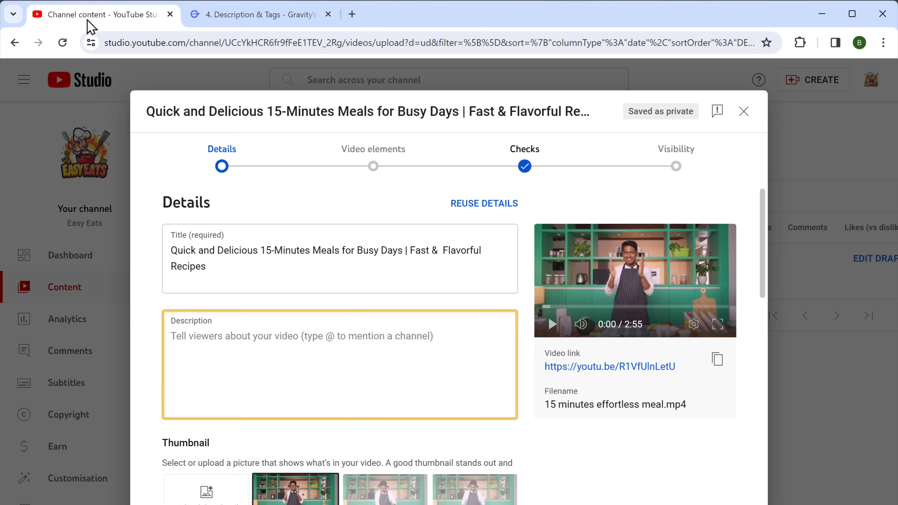
# Paste the description and hashtags, and set the audience to 'No, it's not Made for Kids'
pyautogui.rightClick(174, 340)
pyautogui.click(193, 469)
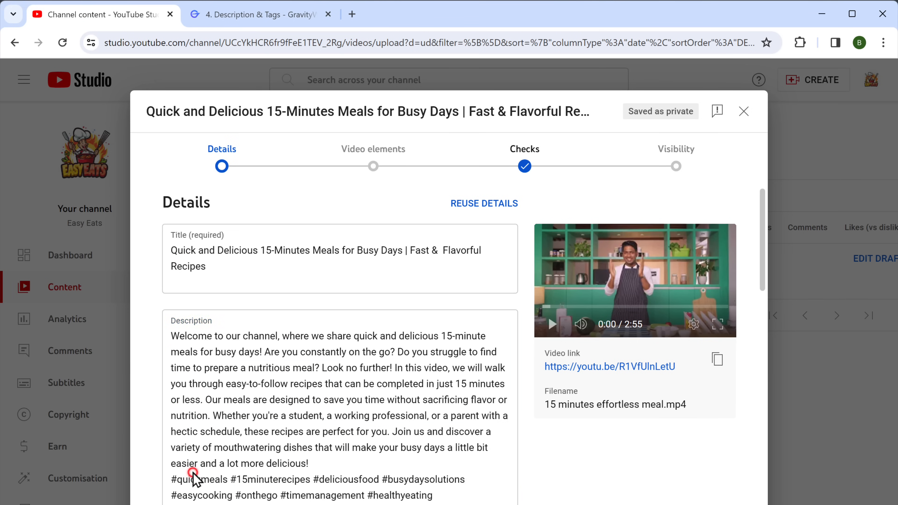
pyautogui.scroll(-10, 194, 474)
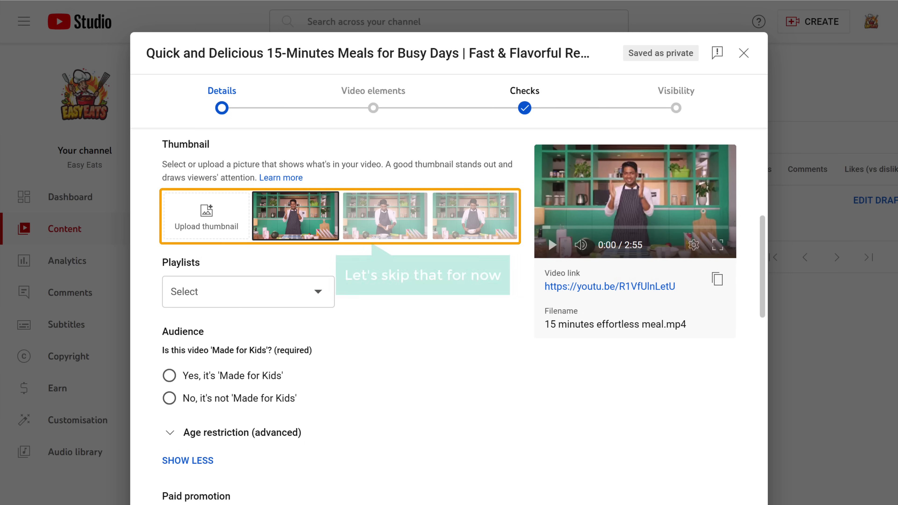
pyautogui.scroll(-4, 395, 405)
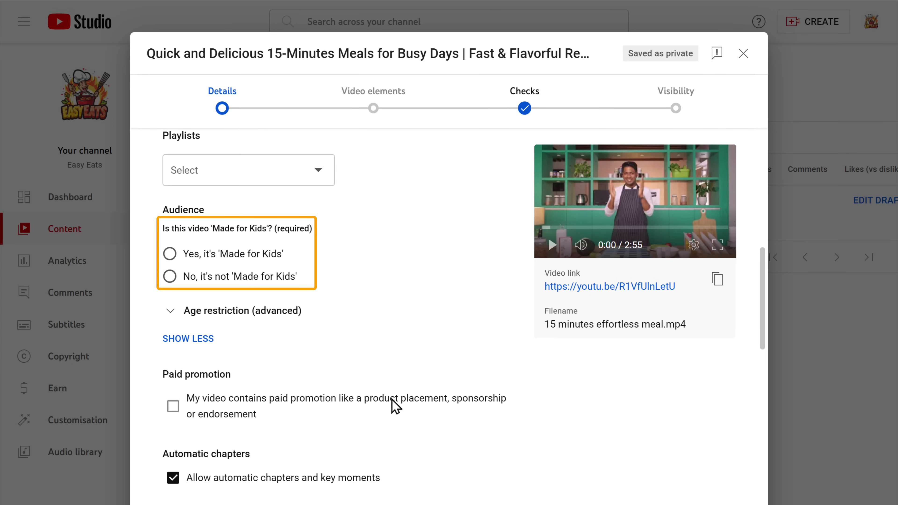
pyautogui.click(170, 276)
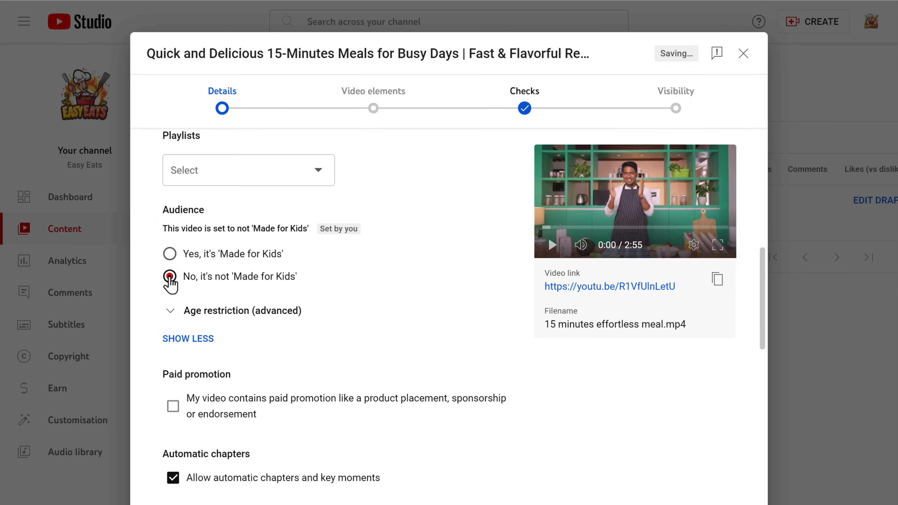
pyautogui.scroll(-10, 171, 276)
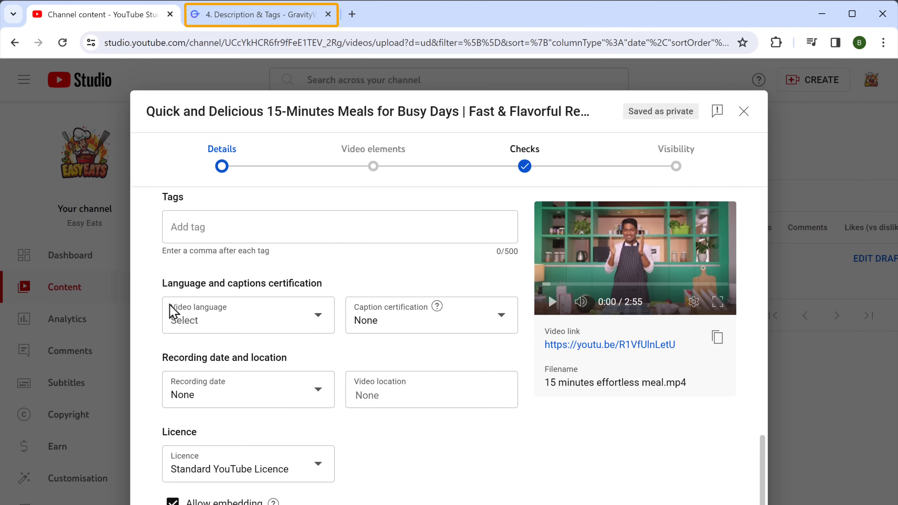
# Copy the generated tag list from GravityWrite's Description & Tags page
pyautogui.click(231, 22)
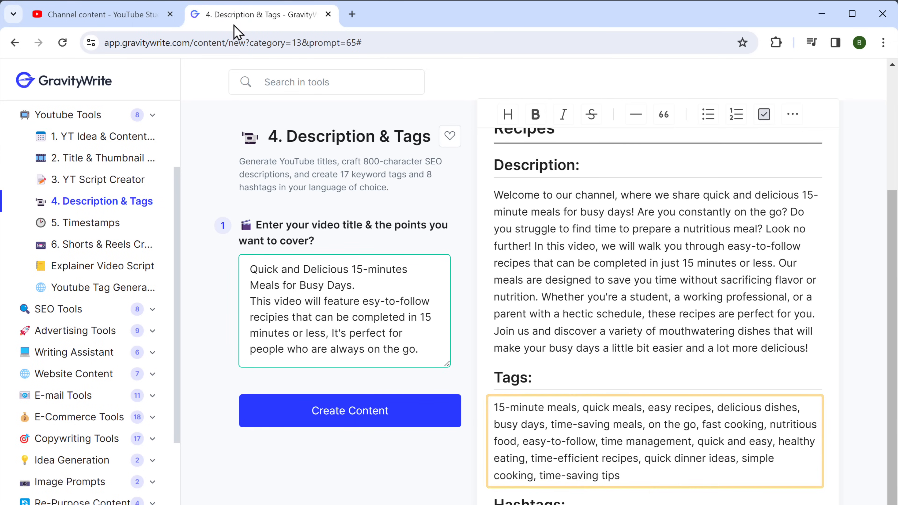
pyautogui.moveTo(492, 406); pyautogui.dragTo(623, 477)
pyautogui.rightClick(624, 478)
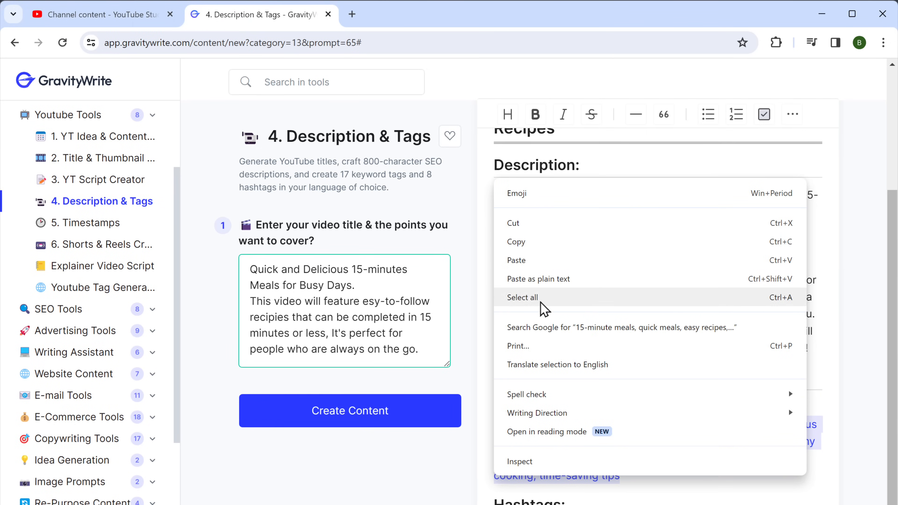
pyautogui.click(515, 243)
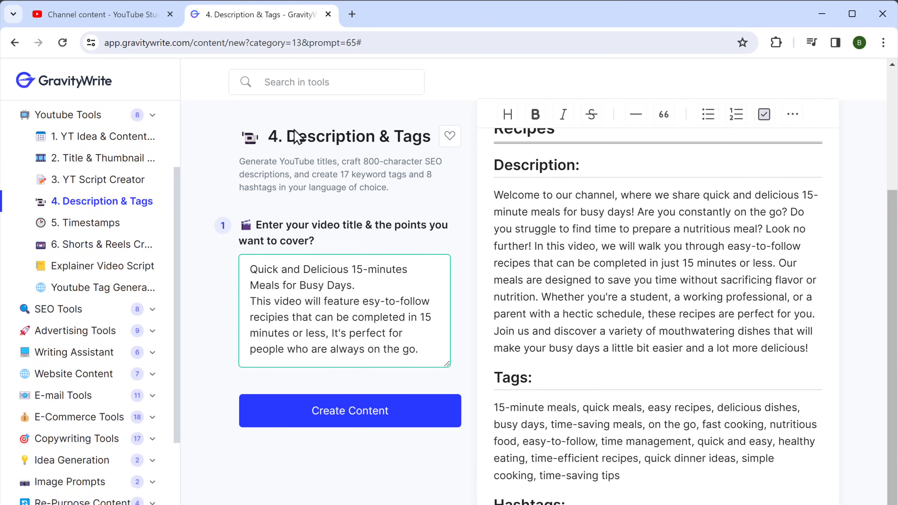
pyautogui.click(86, 22)
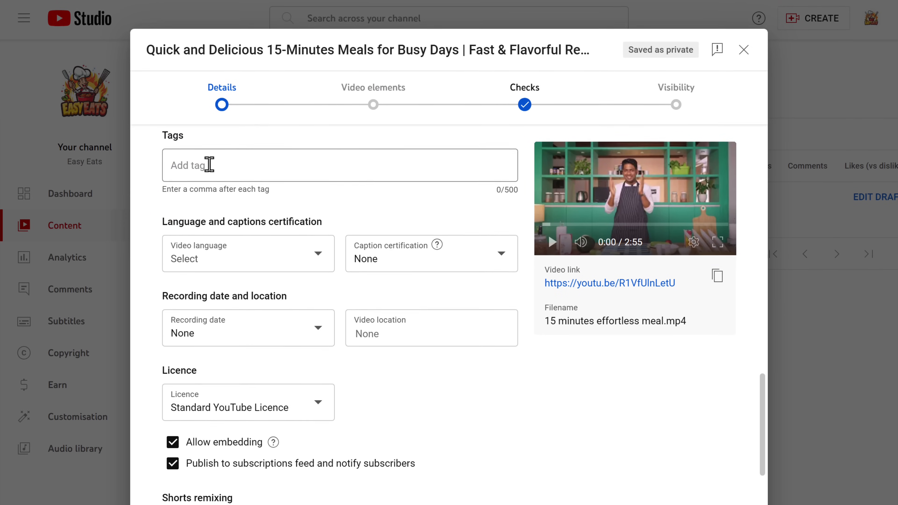
# Paste the 17 generated tags and set the video language to English (India)
pyautogui.rightClick(209, 227)
pyautogui.click(231, 292)
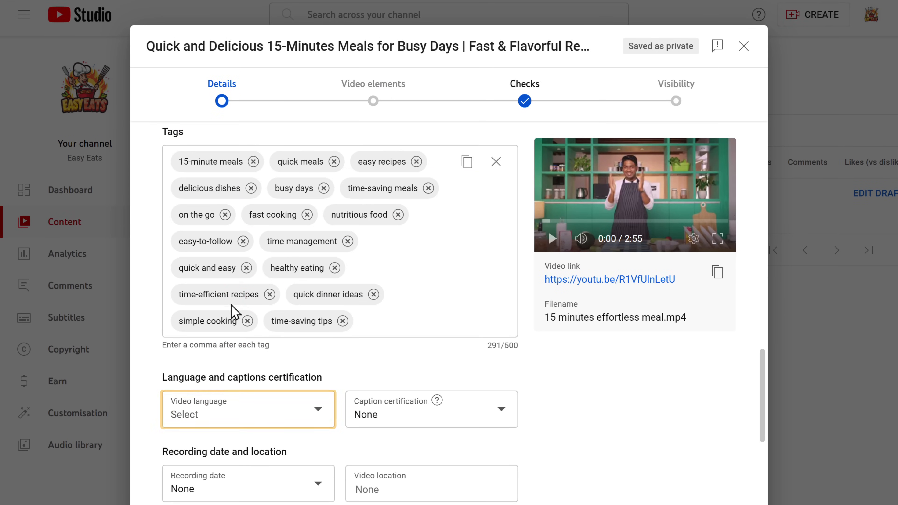
pyautogui.click(185, 421)
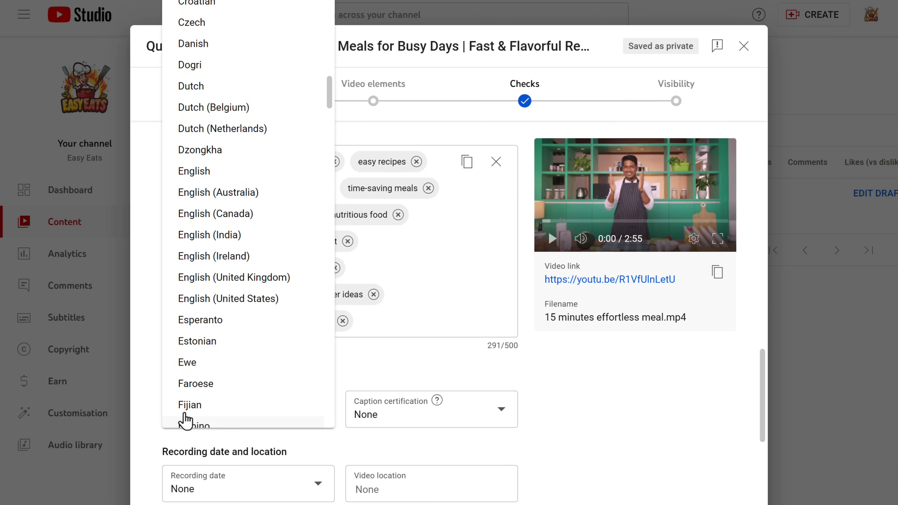
pyautogui.click(197, 241)
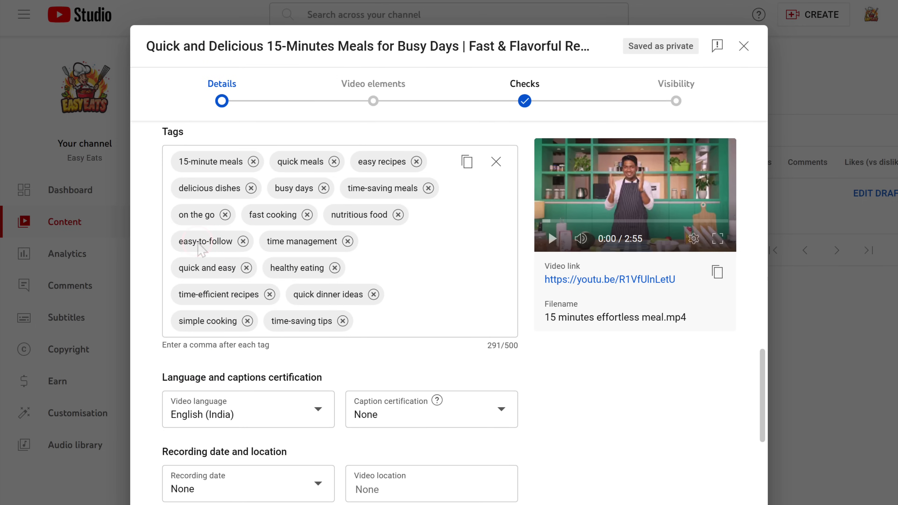
# Set the video category to How-to and style and continue to Video elements
pyautogui.scroll(-10, 201, 250)
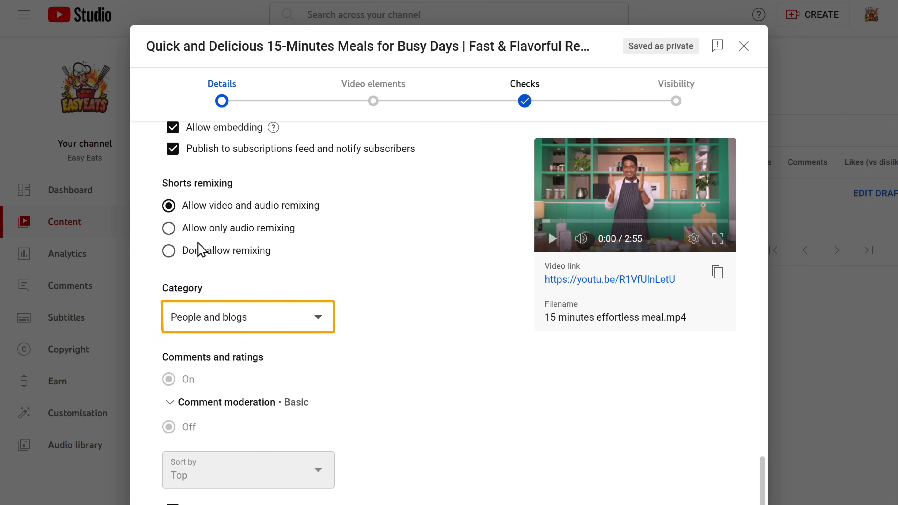
pyautogui.click(184, 323)
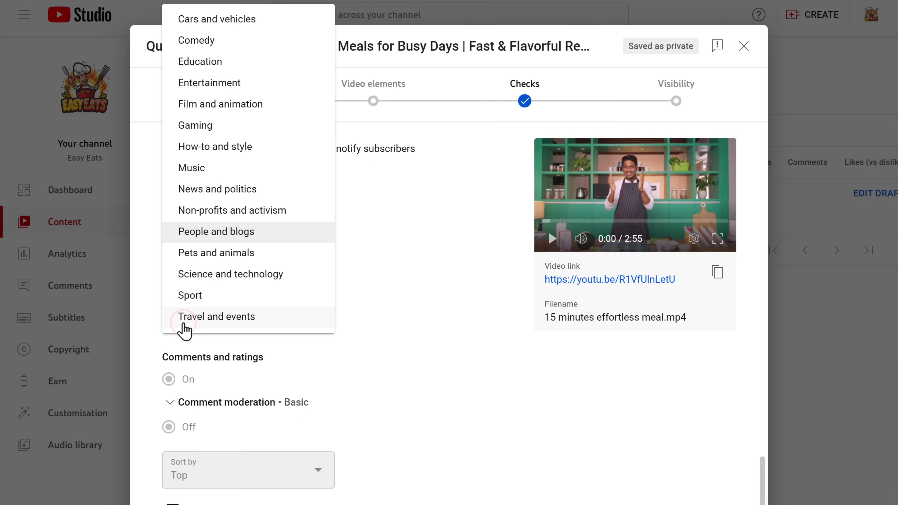
pyautogui.click(204, 156)
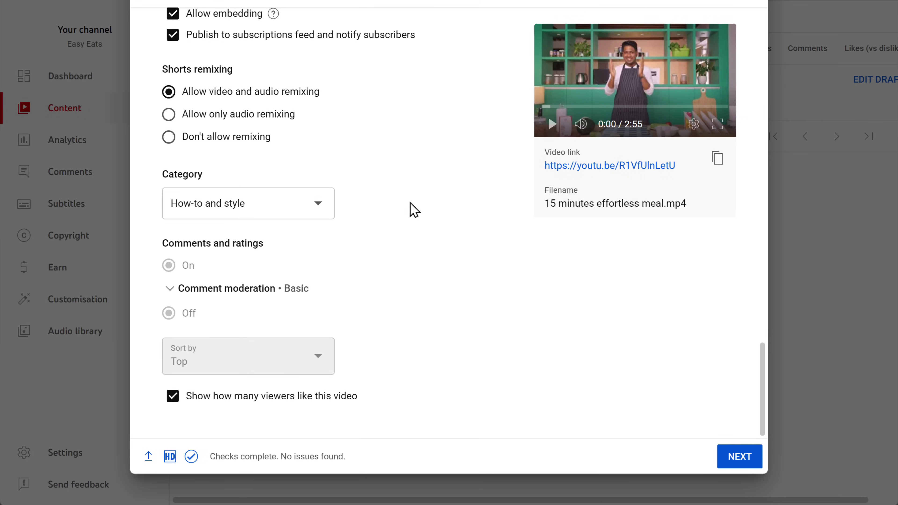
pyautogui.click(740, 458)
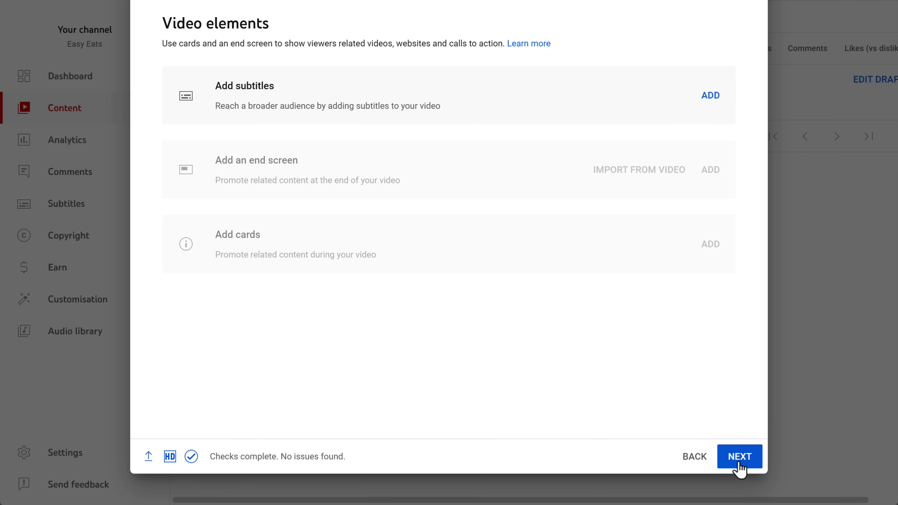
# Pass Video elements and Checks, set visibility to Public, and publish the video
pyautogui.click(738, 462)
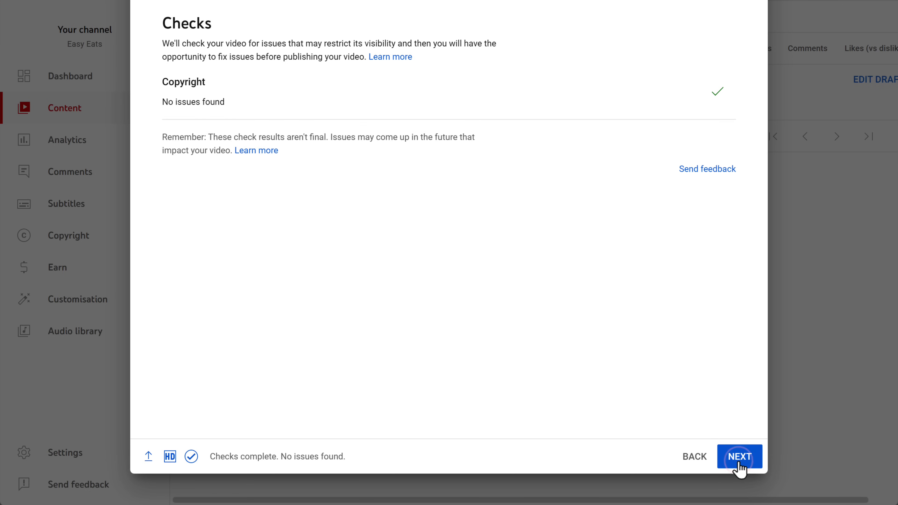
pyautogui.click(739, 462)
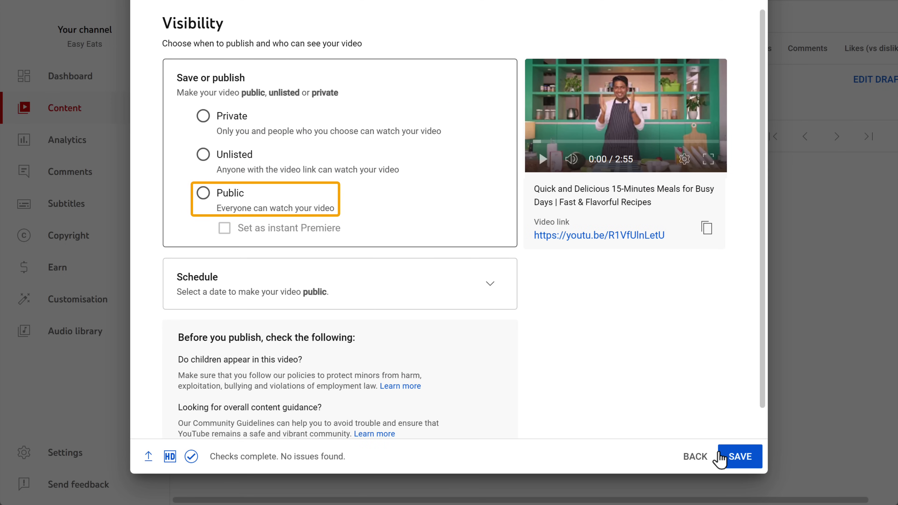
pyautogui.click(203, 193)
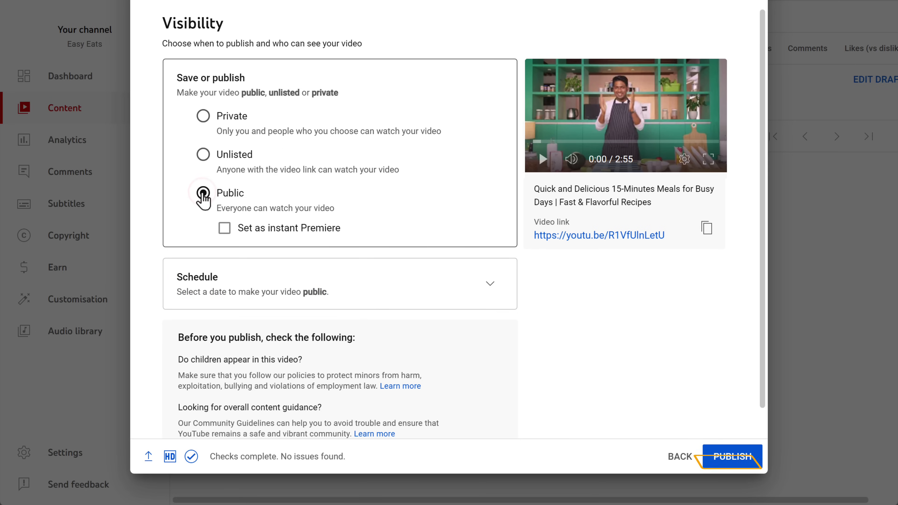
pyautogui.click(730, 462)
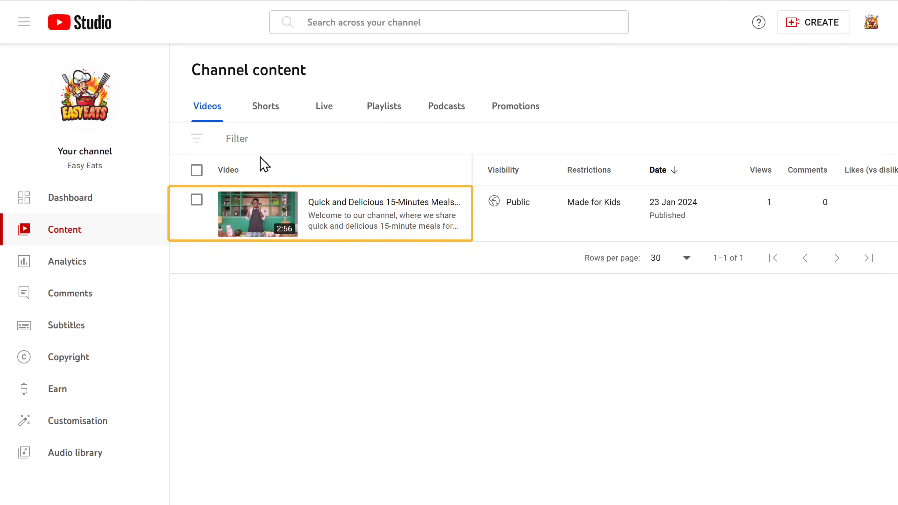
# From the published video's details, attempt a thumbnail upload and start phone verification
pyautogui.moveTo(316, 225)
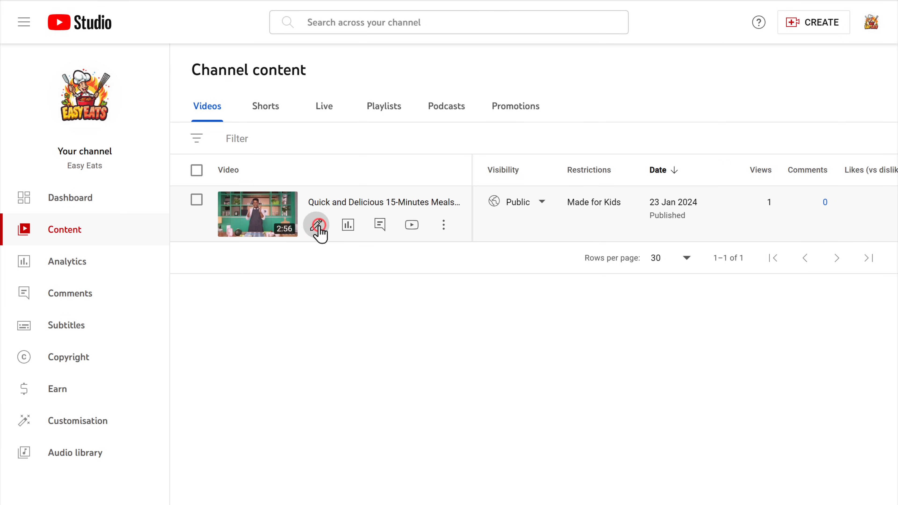
pyautogui.click(317, 226)
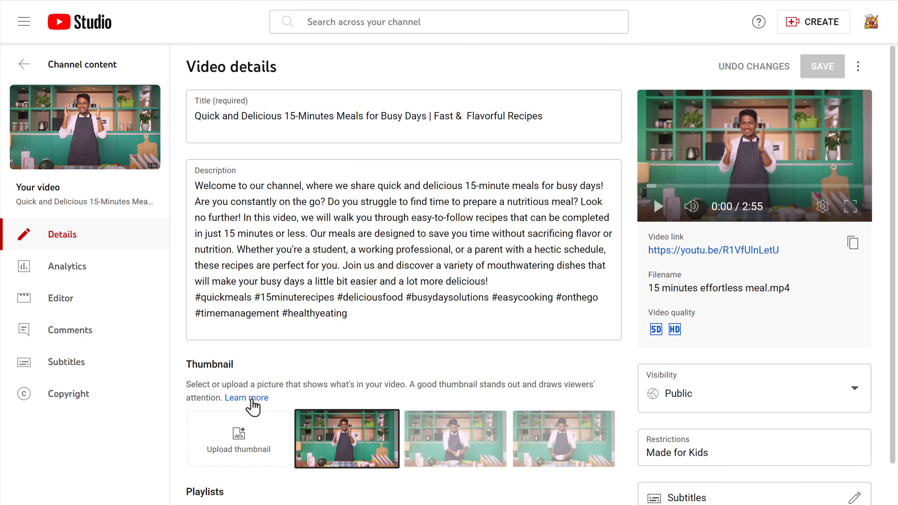
pyautogui.click(238, 436)
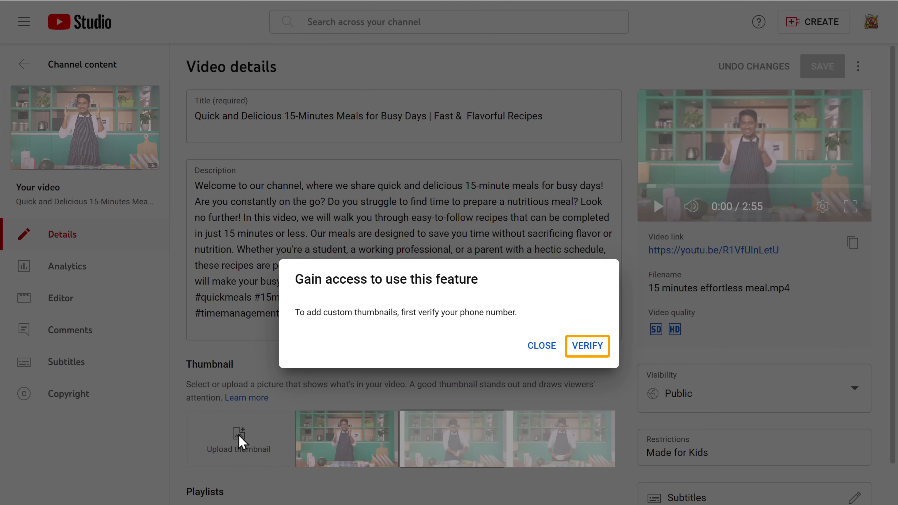
pyautogui.click(587, 345)
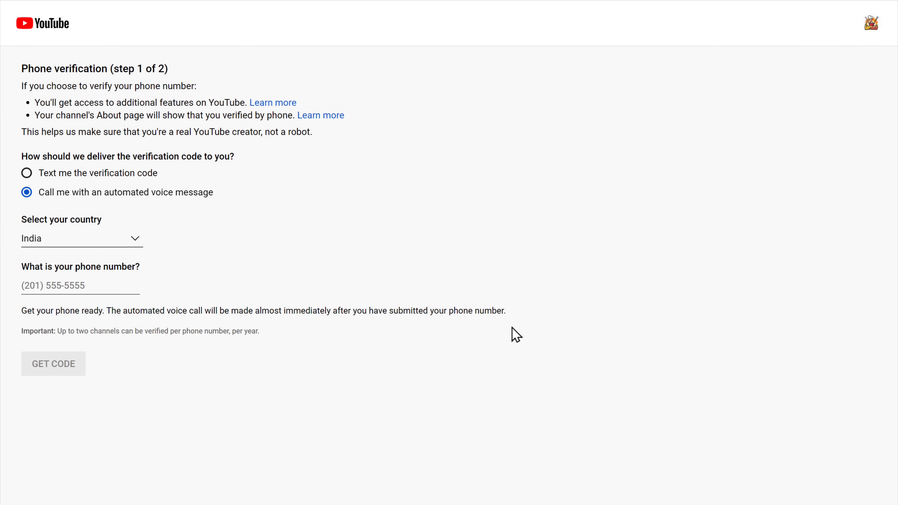
# Get a verification code by text to a United States phone number and enter the code
pyautogui.click(27, 173)
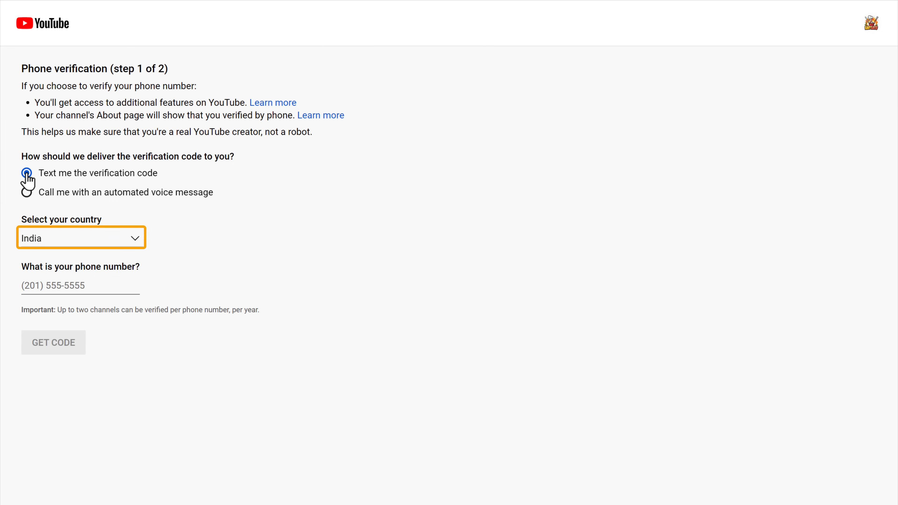
pyautogui.click(28, 244)
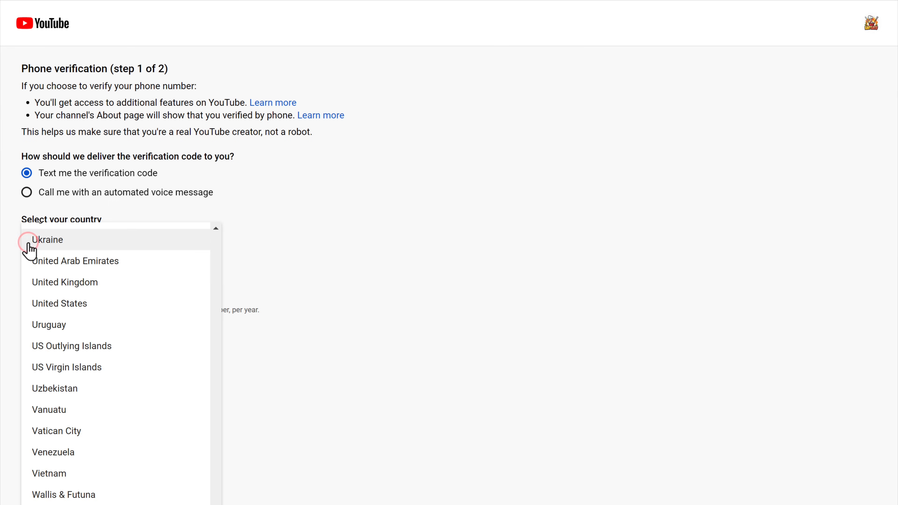
pyautogui.click(47, 309)
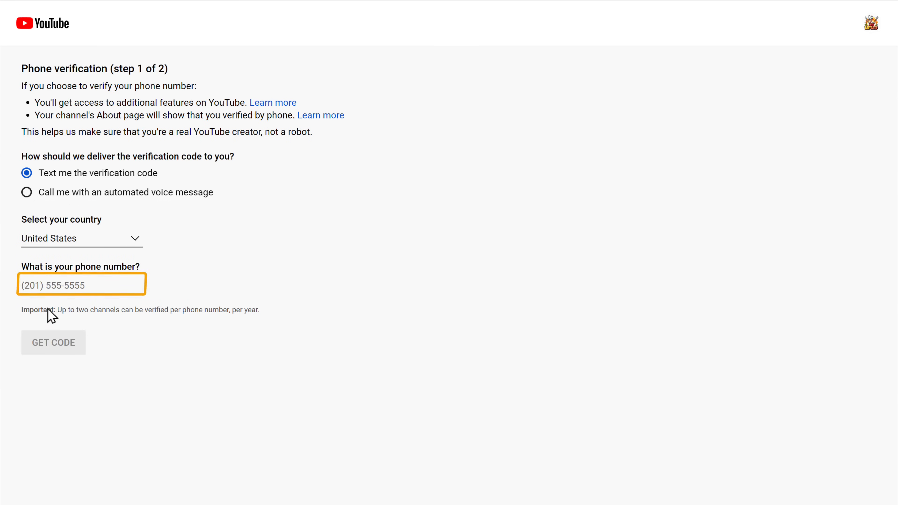
pyautogui.write('(212)')
pyautogui.click(87, 317)
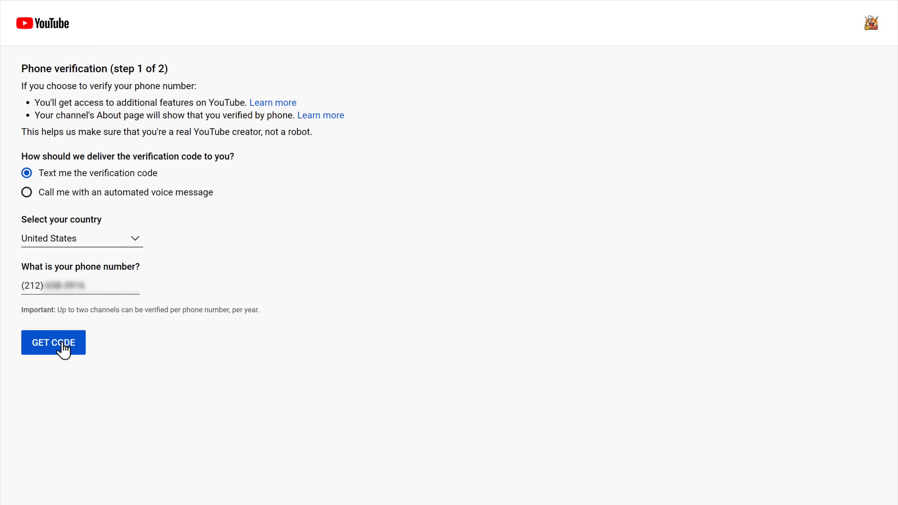
pyautogui.click(56, 350)
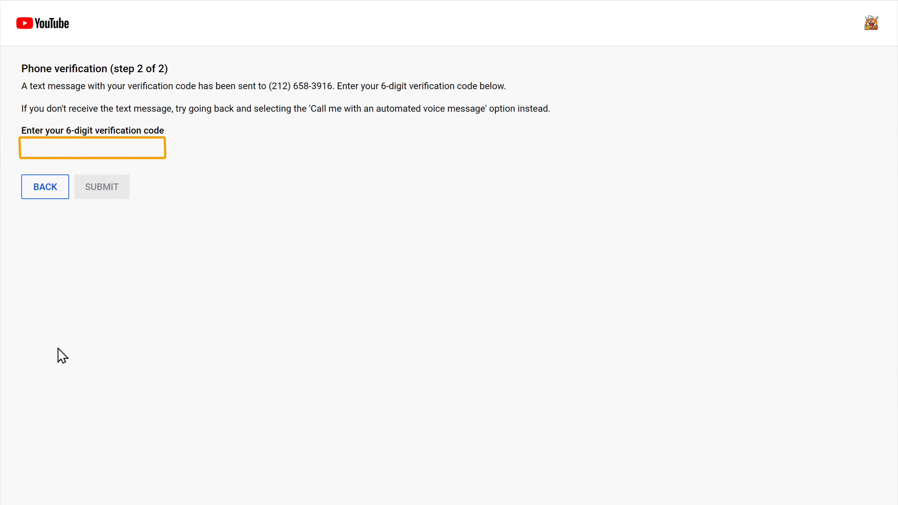
pyautogui.write('??????')
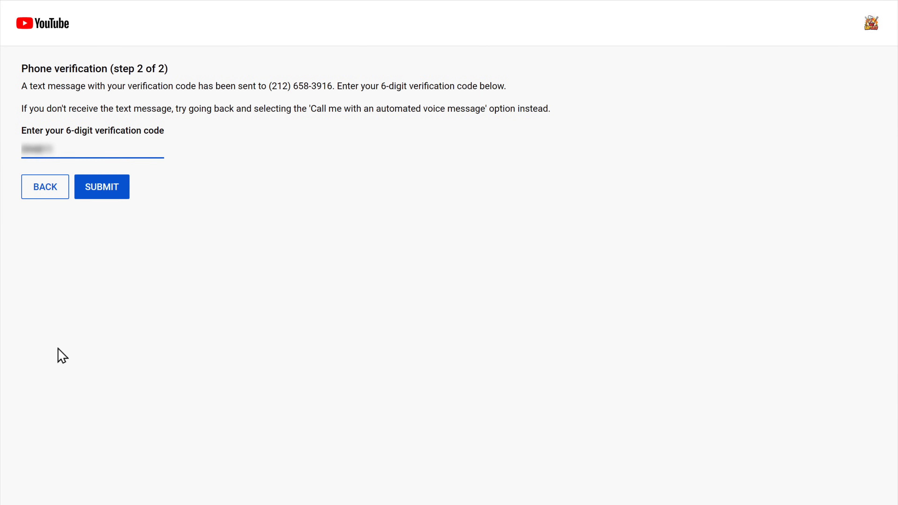